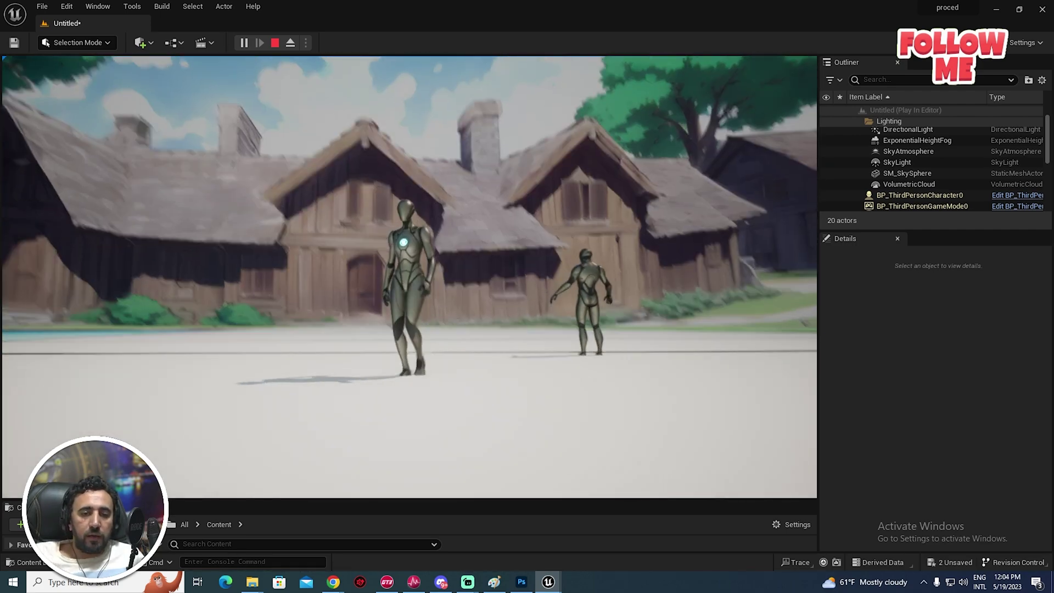
- Jump and run the mannequin left, then orbit the camera around it
{"action": "key", "text": "space"}
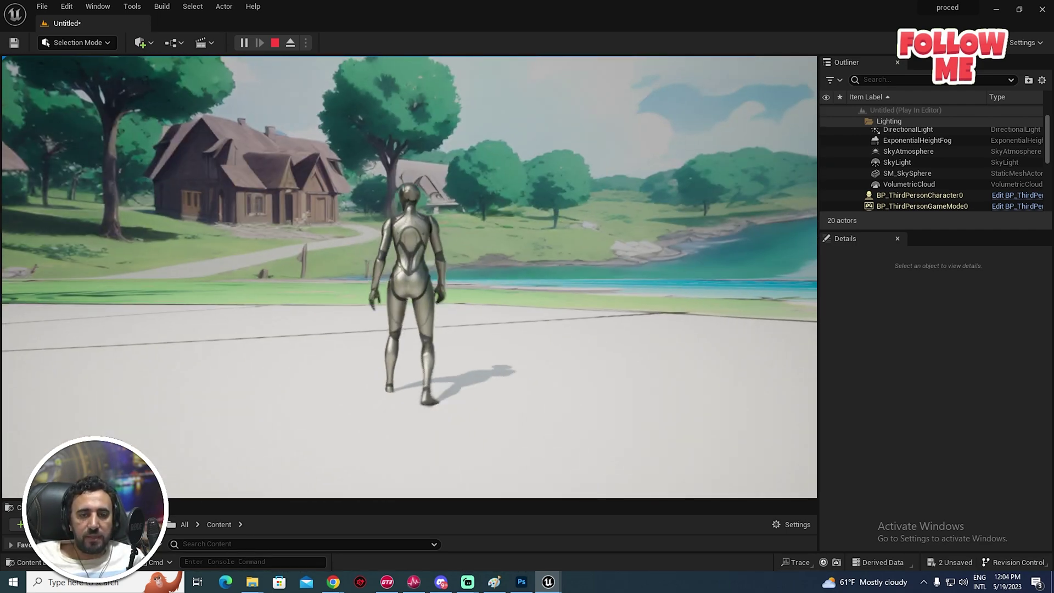
{"action": "key", "text": "a"}
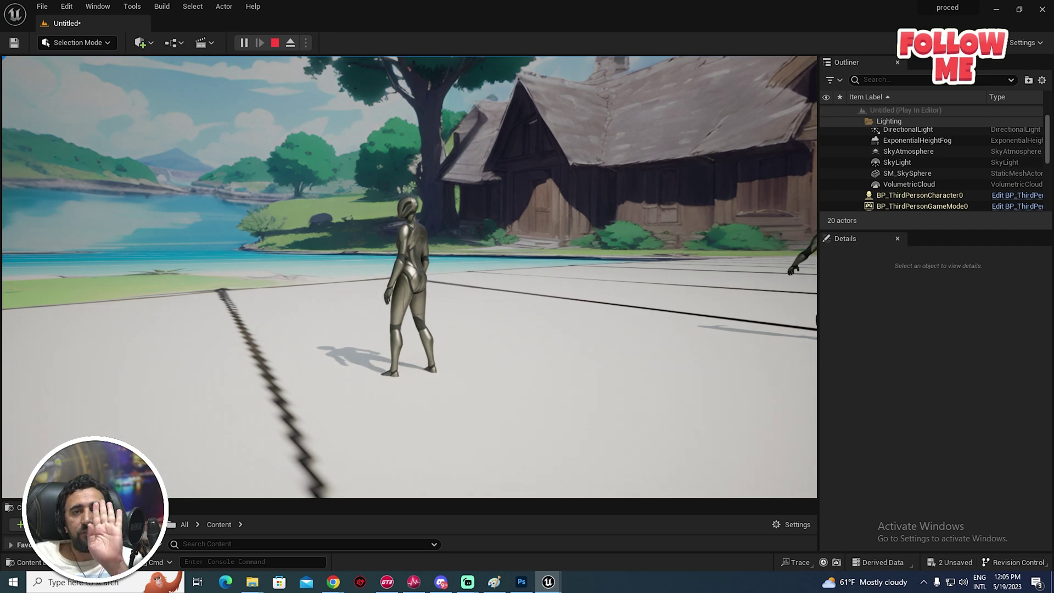
{"action": "left_click_drag", "start_coordinate": [412, 330], "coordinate": [412, 247]}
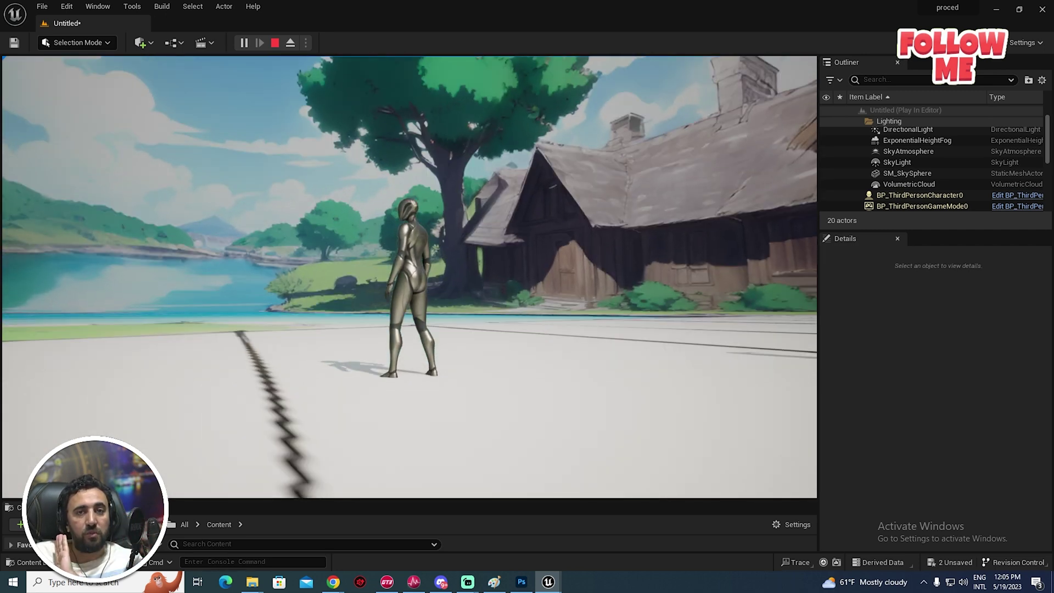
{"action": "left_click_drag", "start_coordinate": [412, 289], "coordinate": [535, 272]}
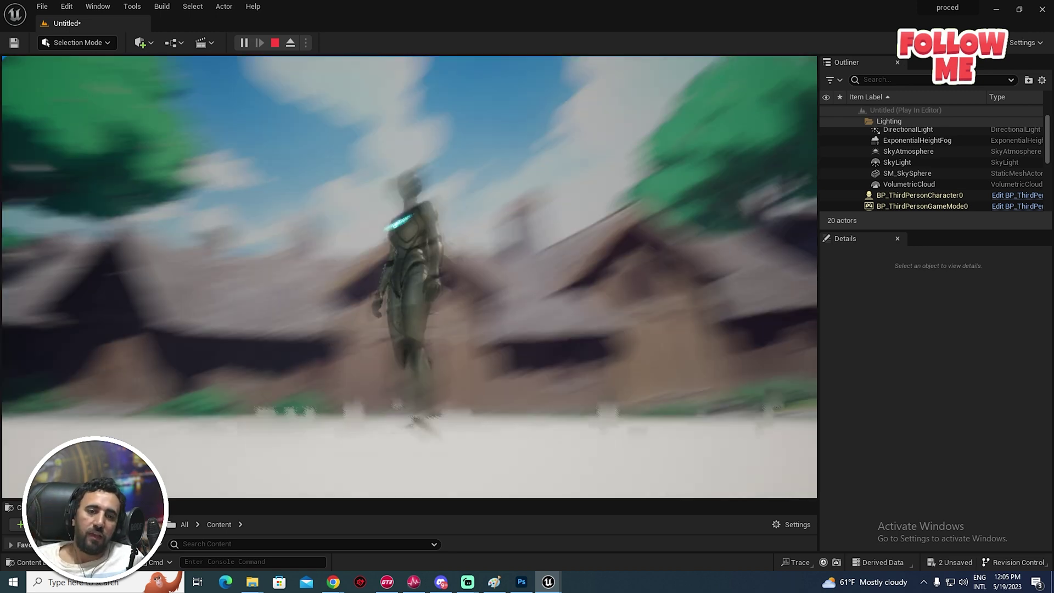
- Run and jump the mannequin across the ground toward the village houses
{"action": "key", "text": "w"}
{"action": "key", "text": "space"}
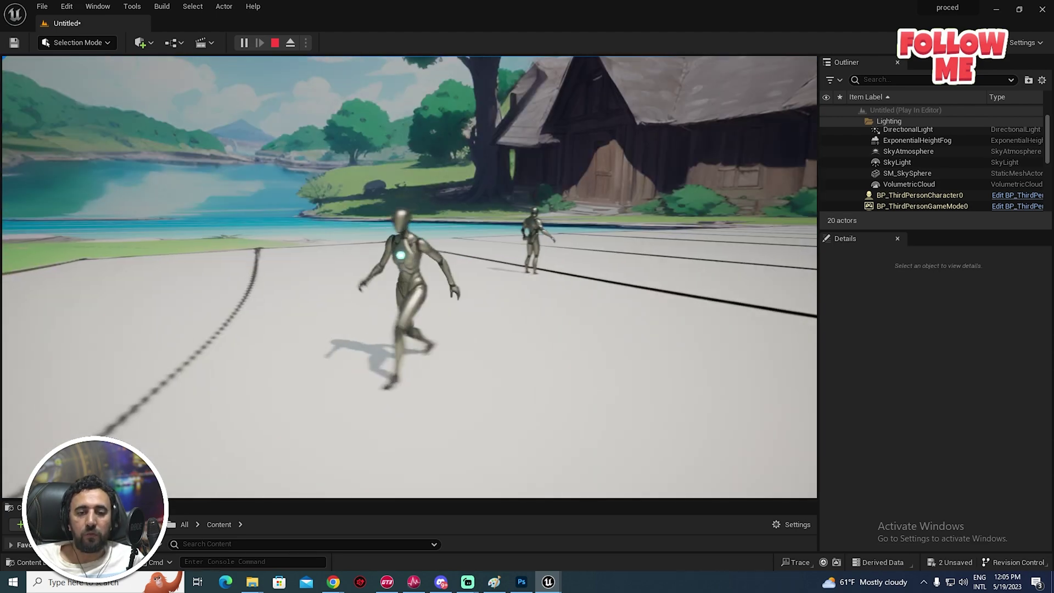
{"action": "key", "text": "w"}
{"action": "key", "text": "space"}
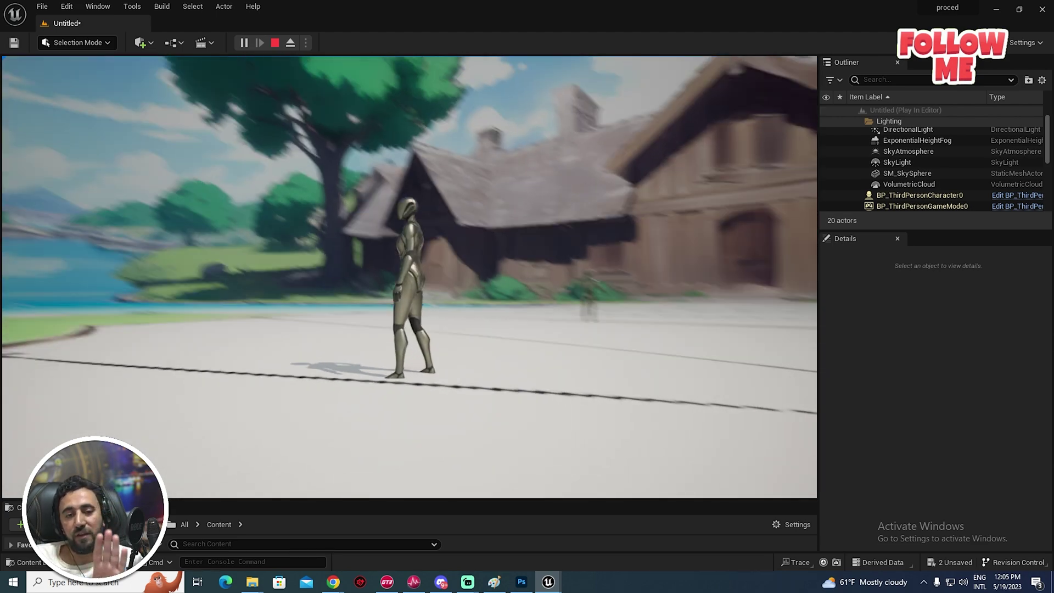
{"action": "key", "text": "w"}
{"action": "key", "text": "space"}
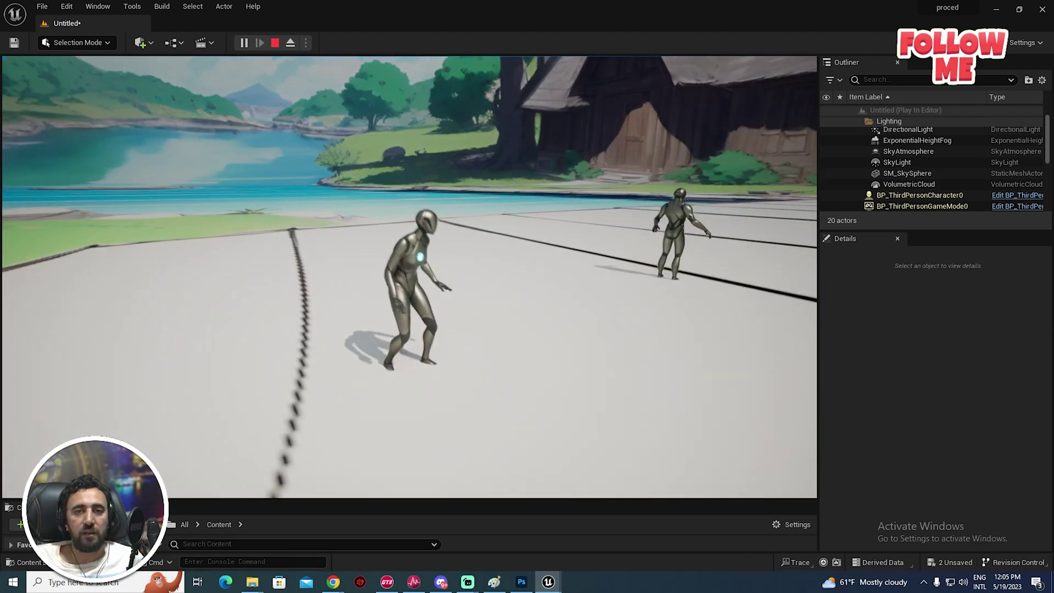
{"action": "key", "text": "w"}
{"action": "key", "text": "space"}
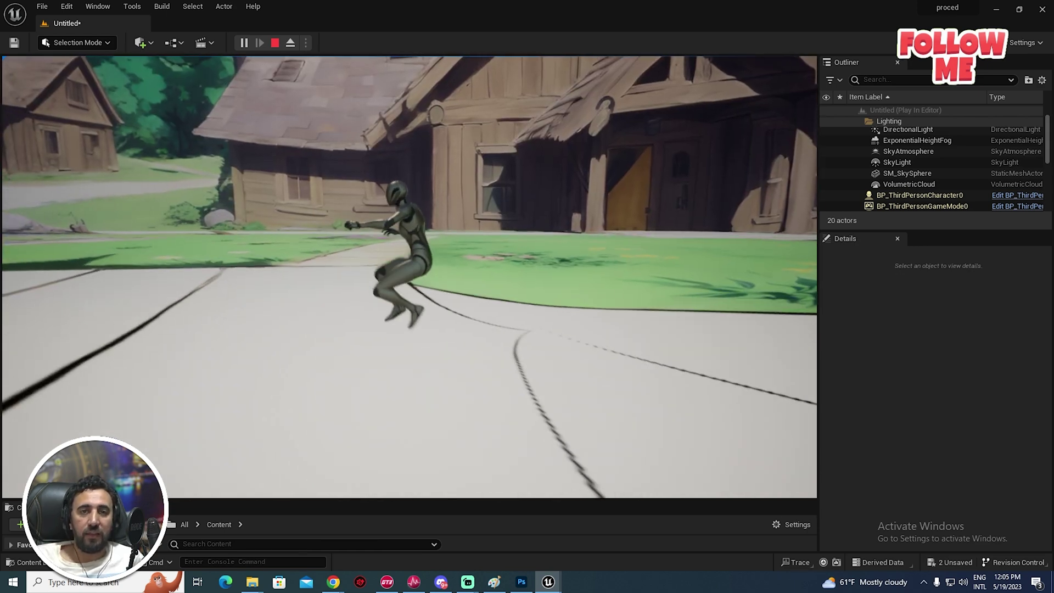
{"action": "key", "text": "w"}
{"action": "key", "text": "w"}
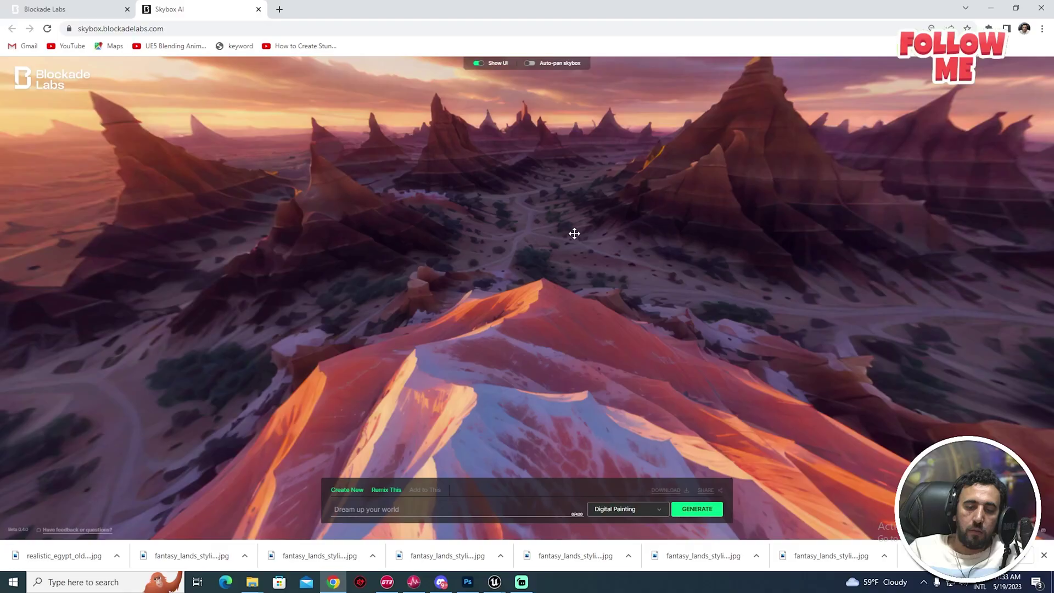
- Dismiss the downloads bar and start a new blank world from Blockade Labs Skybox AI
{"action": "left_click", "coordinate": [1044, 557]}
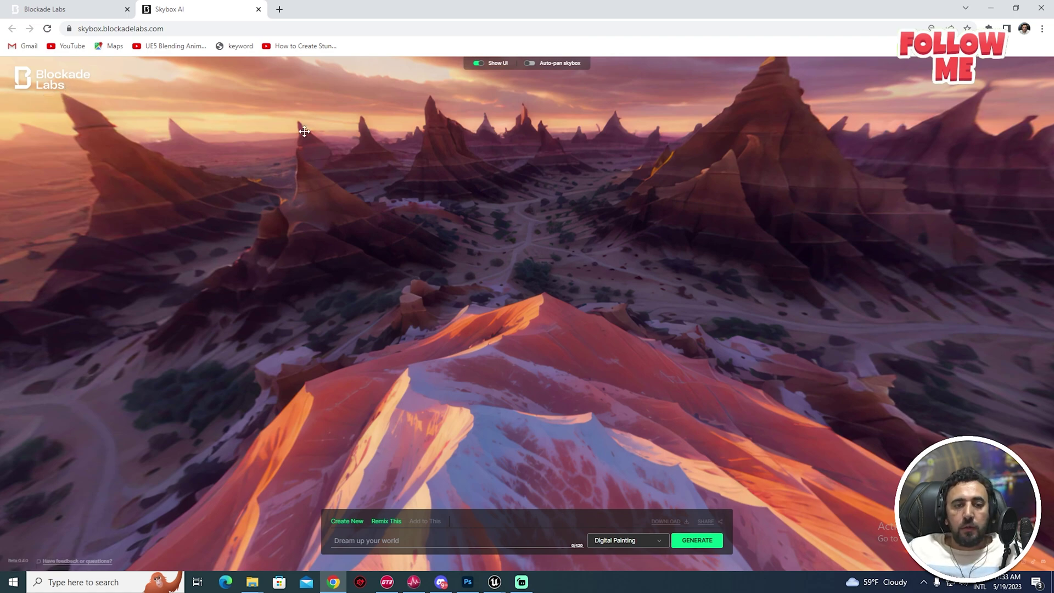
{"action": "left_click_drag", "start_coordinate": [304, 131], "coordinate": [374, 320]}
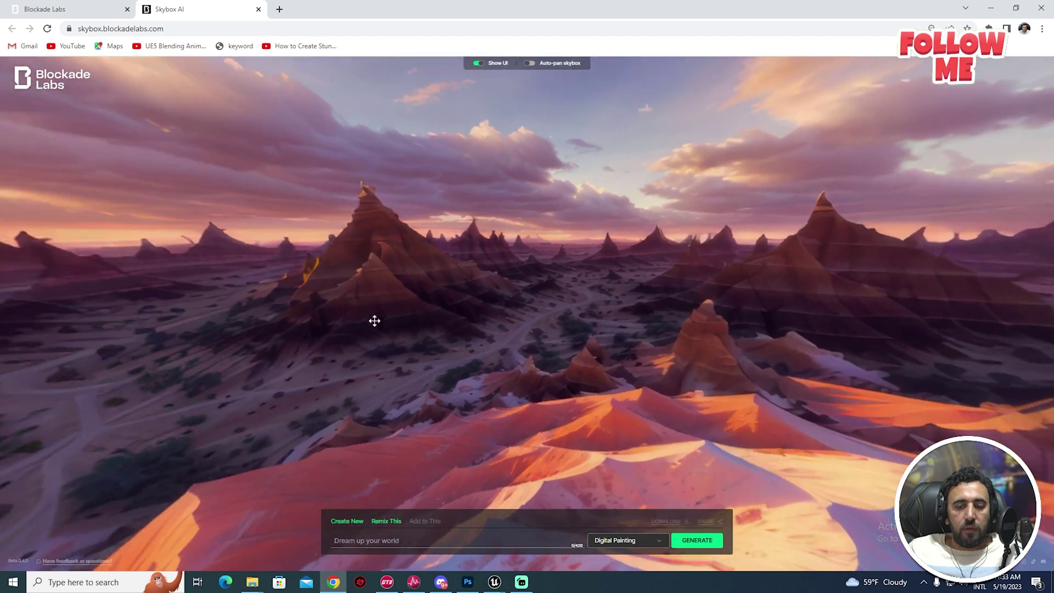
{"action": "left_click", "coordinate": [45, 10]}
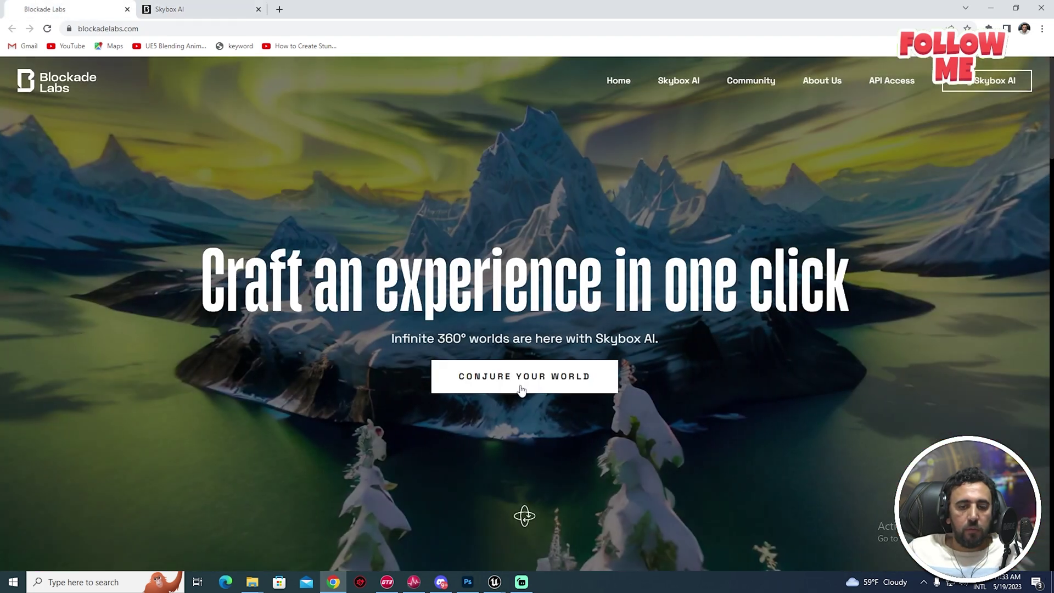
{"action": "left_click", "coordinate": [521, 384]}
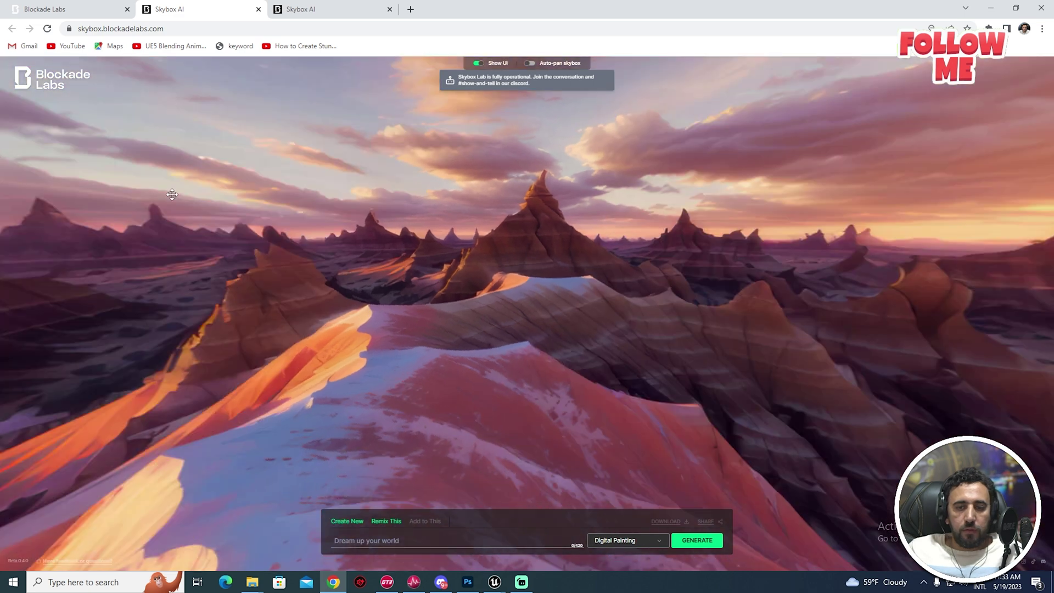
{"action": "left_click_drag", "start_coordinate": [605, 409], "coordinate": [403, 333]}
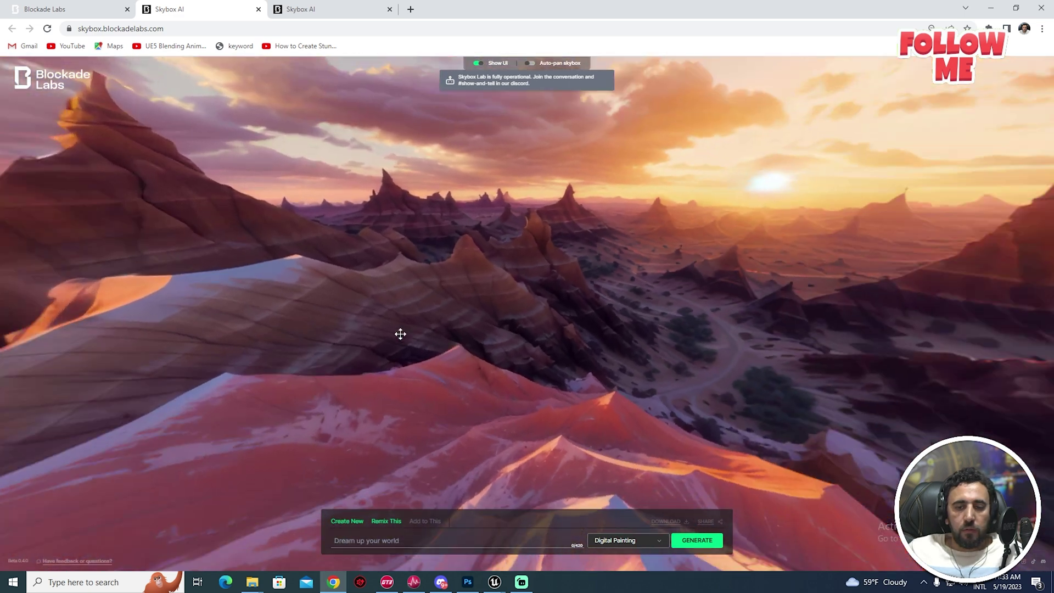
{"action": "left_click", "coordinate": [437, 540]}
{"action": "type", "text": "egypt old style"}
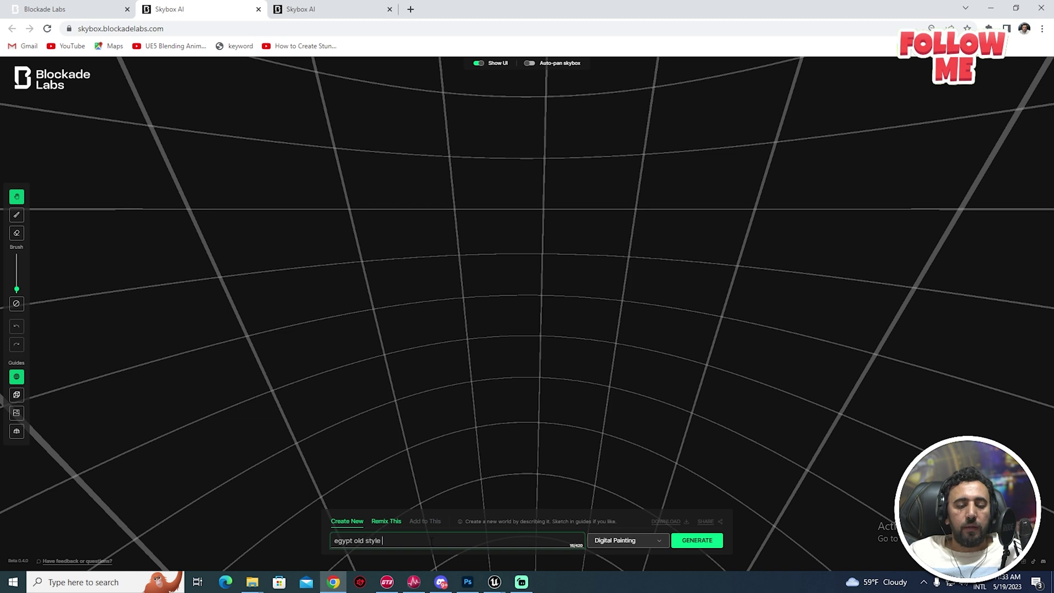
- Generate the 'egypt old style' skybox in Realistic style and inspect the temple panorama
{"action": "left_click", "coordinate": [646, 541]}
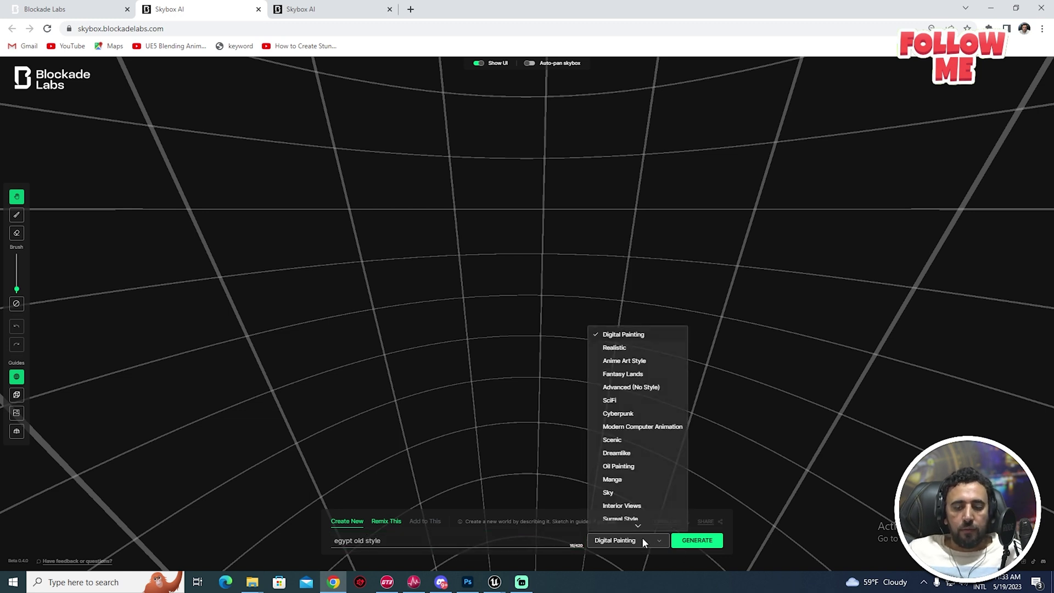
{"action": "left_click", "coordinate": [624, 348]}
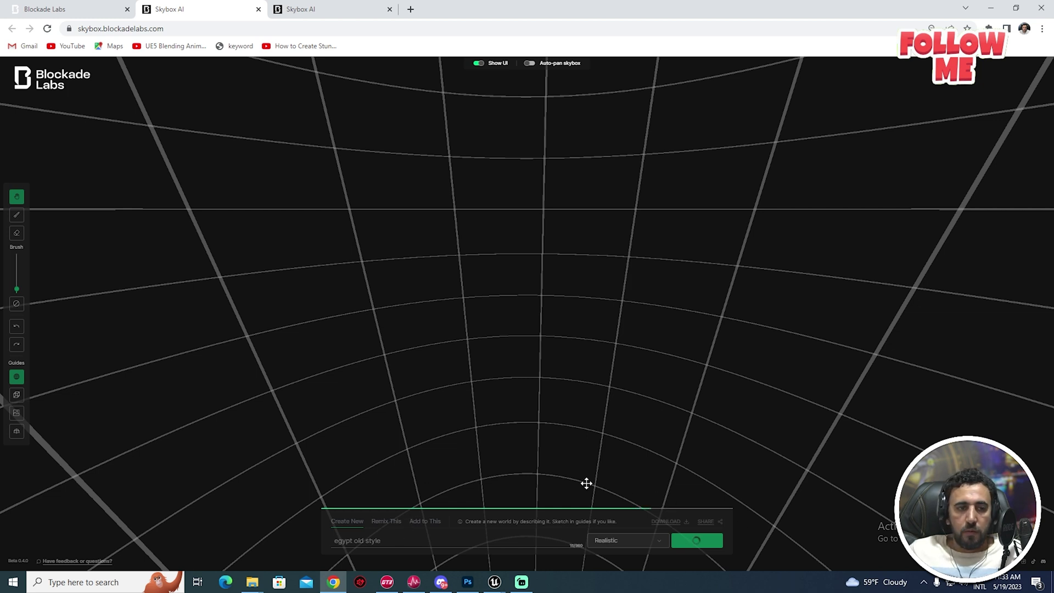
{"action": "mouse_move", "coordinate": [571, 473]}
{"action": "left_mouse_down"}
{"action": "mouse_move", "coordinate": [476, 407]}
{"action": "mouse_move", "coordinate": [433, 346]}
{"action": "mouse_move", "coordinate": [563, 240]}
{"action": "mouse_move", "coordinate": [597, 266]}
{"action": "left_mouse_up"}
{"action": "mouse_move", "coordinate": [619, 305]}
{"action": "left_mouse_down"}
{"action": "mouse_move", "coordinate": [676, 272]}
{"action": "mouse_move", "coordinate": [223, 305]}
{"action": "mouse_move", "coordinate": [608, 301]}
{"action": "left_mouse_up"}
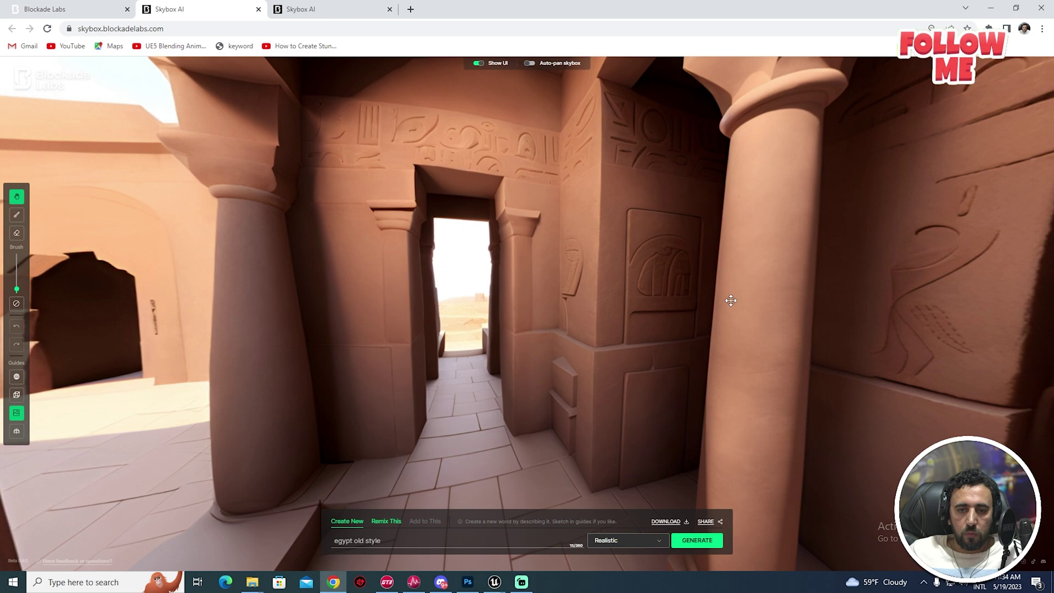
{"action": "mouse_move", "coordinate": [550, 259]}
{"action": "left_mouse_down"}
{"action": "mouse_move", "coordinate": [379, 281]}
{"action": "mouse_move", "coordinate": [508, 302]}
{"action": "mouse_move", "coordinate": [508, 238]}
{"action": "mouse_move", "coordinate": [1007, 288]}
{"action": "mouse_move", "coordinate": [577, 329]}
{"action": "mouse_move", "coordinate": [527, 313]}
{"action": "mouse_move", "coordinate": [577, 347]}
{"action": "left_mouse_up"}
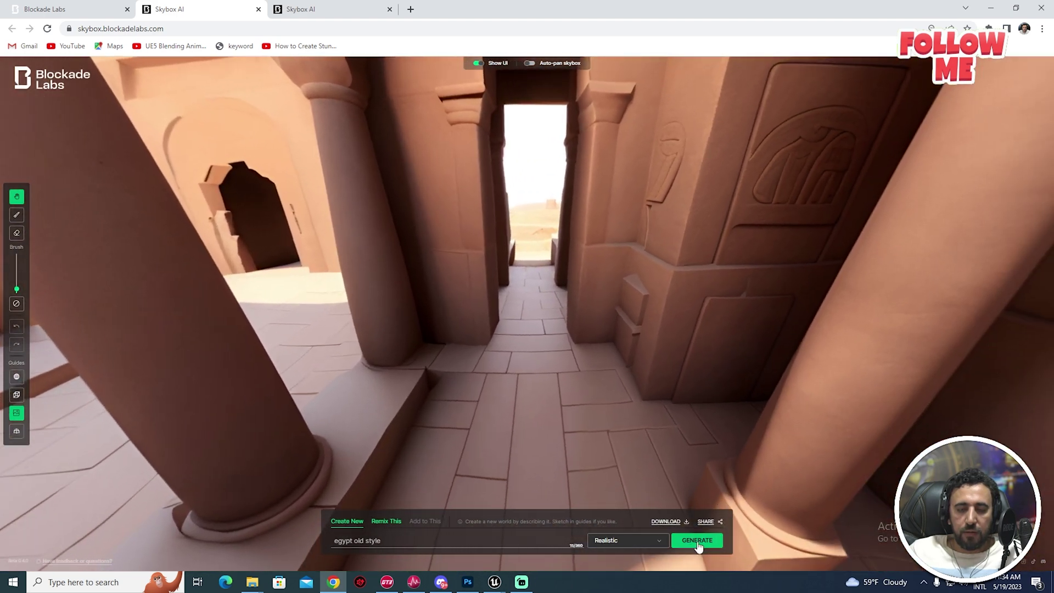
{"action": "left_click", "coordinate": [626, 540]}
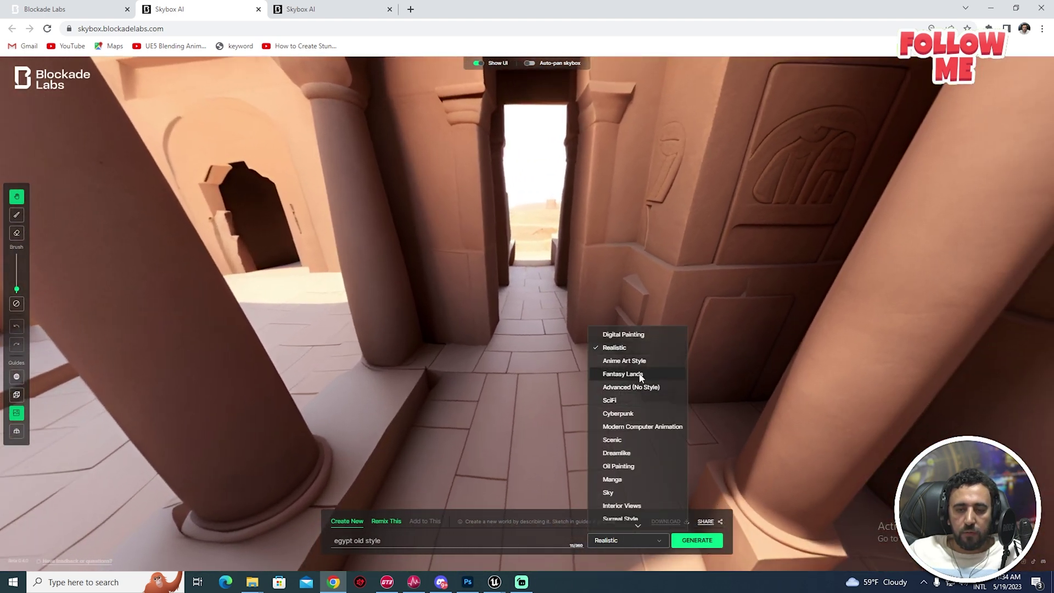
{"action": "left_click", "coordinate": [699, 540]}
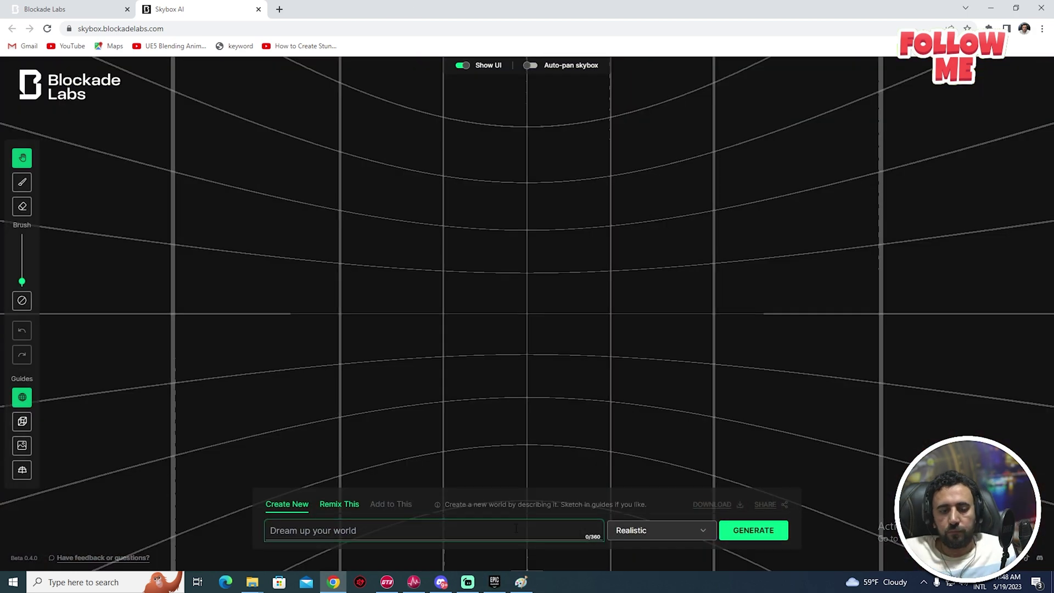
{"action": "type", "text": "ca"}
{"action": "type", "text": "egypt old style"}
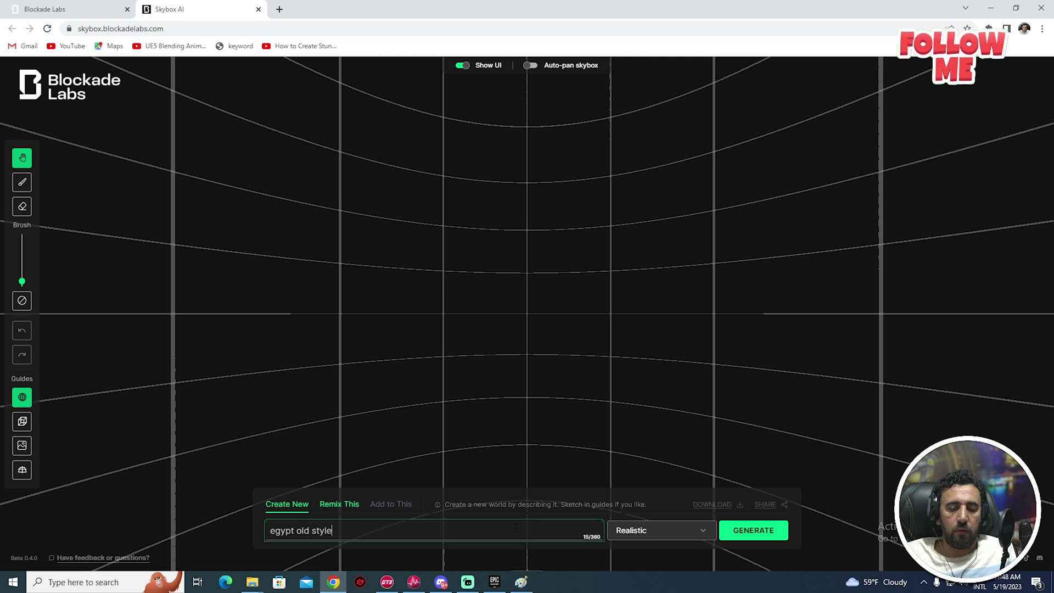
- Generate the egypt courtyard skybox, then switch the style to Oil Painting
{"action": "key", "text": "Return"}
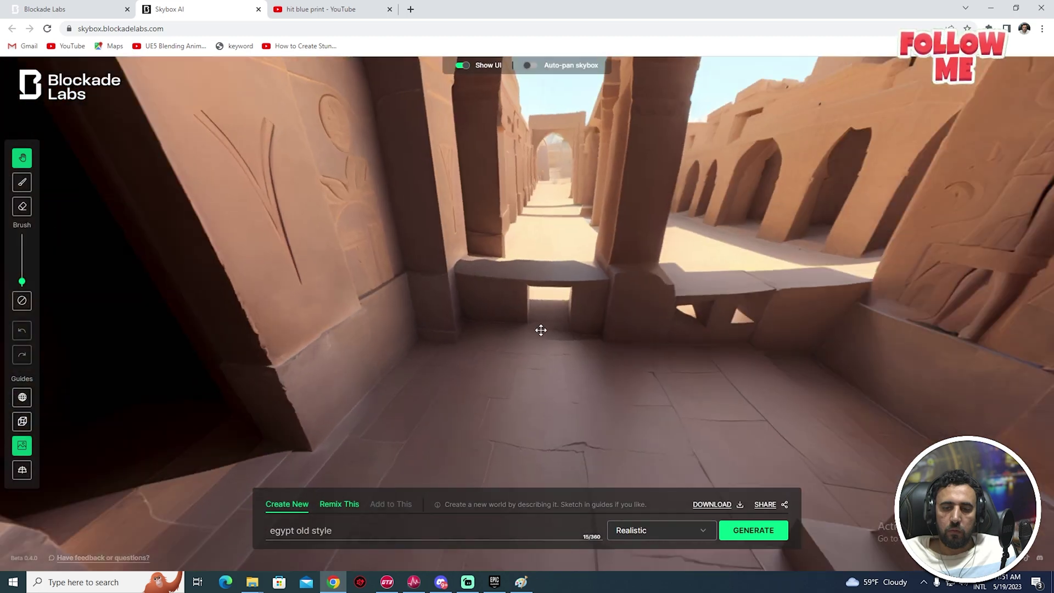
{"action": "mouse_move", "coordinate": [540, 330]}
{"action": "left_mouse_down"}
{"action": "mouse_move", "coordinate": [483, 282]}
{"action": "mouse_move", "coordinate": [640, 284]}
{"action": "left_mouse_up"}
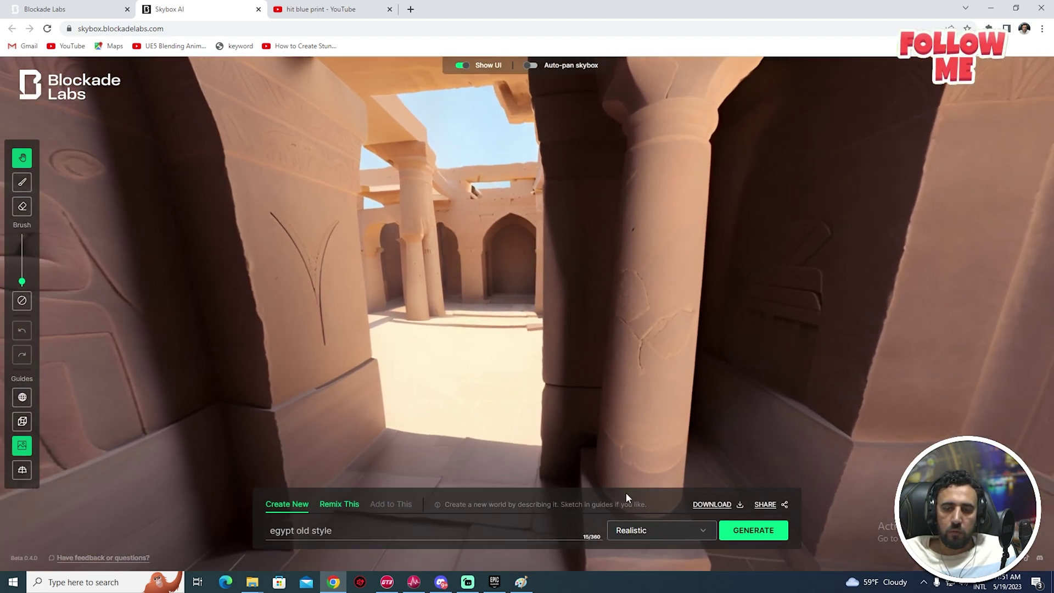
{"action": "left_click", "coordinate": [659, 529]}
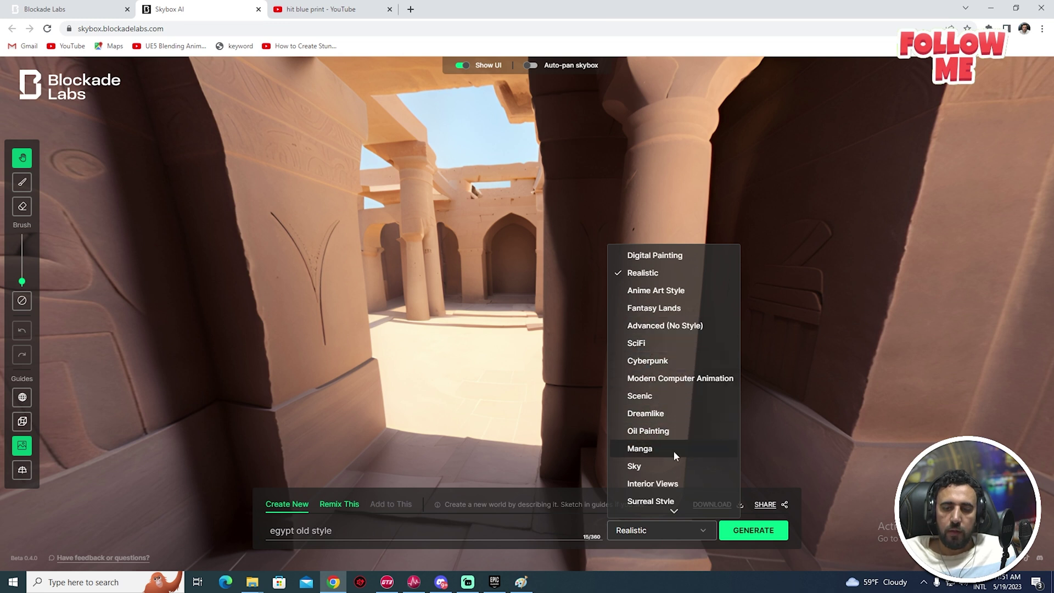
{"action": "left_click", "coordinate": [667, 431]}
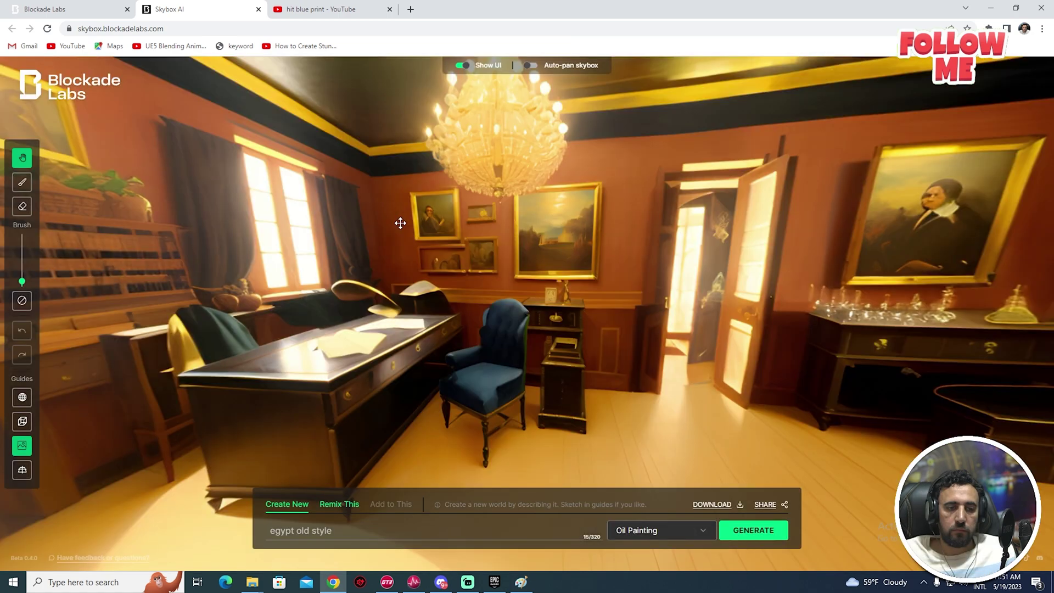
- Inspect the oil-painting room and cartoon Egypt street panoramas
{"action": "mouse_move", "coordinate": [400, 223]}
{"action": "left_mouse_down"}
{"action": "mouse_move", "coordinate": [110, 172]}
{"action": "mouse_move", "coordinate": [304, 250]}
{"action": "mouse_move", "coordinate": [509, 266]}
{"action": "mouse_move", "coordinate": [511, 315]}
{"action": "mouse_move", "coordinate": [160, 316]}
{"action": "mouse_move", "coordinate": [487, 320]}
{"action": "left_mouse_up"}
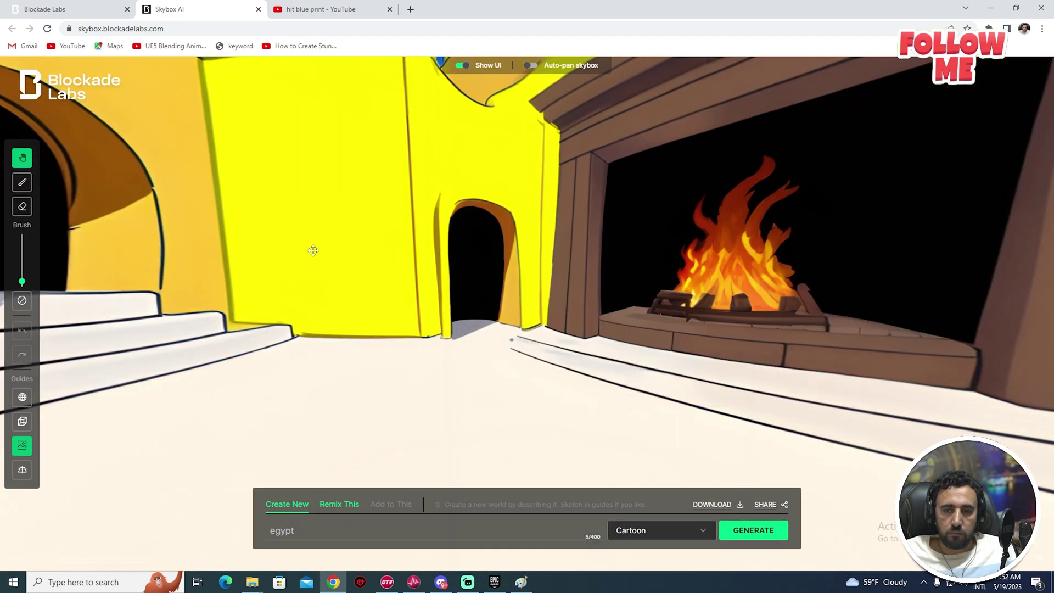
{"action": "mouse_move", "coordinate": [314, 251]}
{"action": "left_mouse_down"}
{"action": "mouse_move", "coordinate": [472, 455]}
{"action": "mouse_move", "coordinate": [498, 302]}
{"action": "left_mouse_up"}
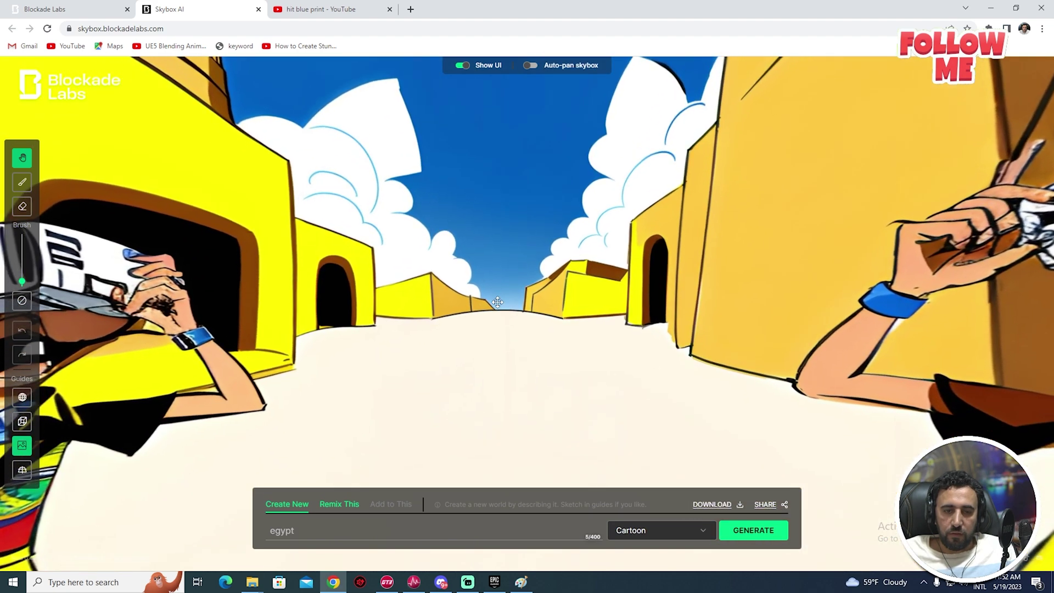
{"action": "mouse_move", "coordinate": [451, 330]}
{"action": "left_mouse_down"}
{"action": "mouse_move", "coordinate": [512, 260]}
{"action": "mouse_move", "coordinate": [578, 325]}
{"action": "mouse_move", "coordinate": [121, 355]}
{"action": "left_mouse_up"}
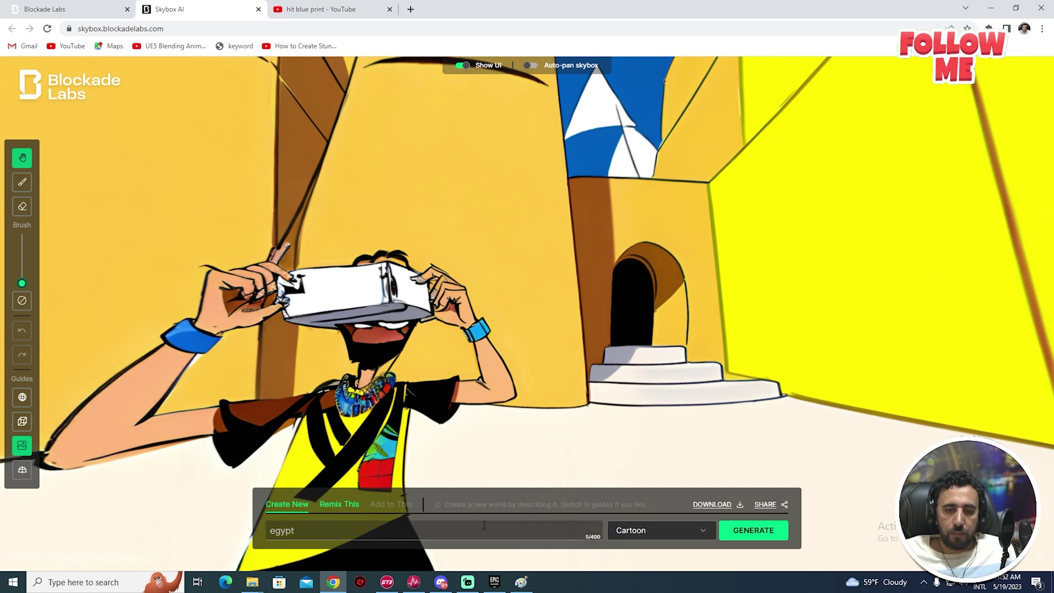
- Replace the prompt with 'usa old style', choose Anime Art Style, and generate
{"action": "double_click", "coordinate": [282, 530]}
{"action": "type", "text": "h"}
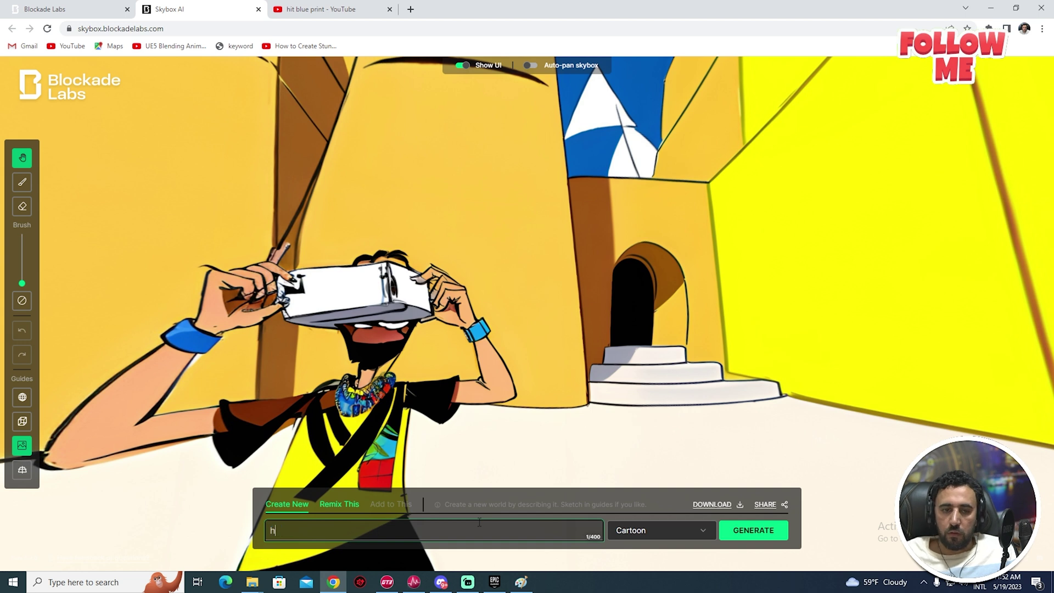
{"action": "key", "text": "BackSpace"}
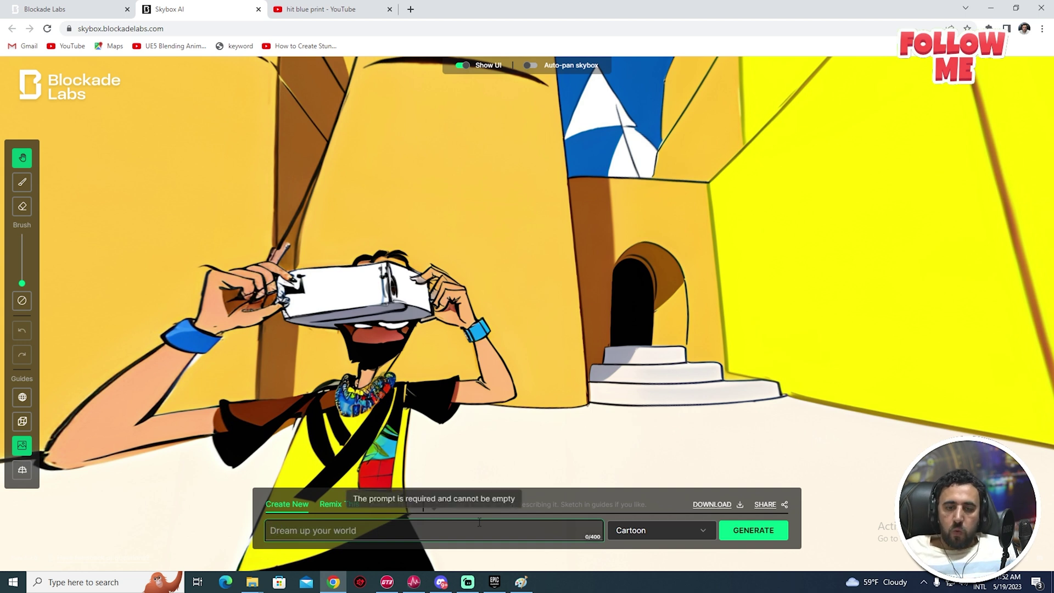
{"action": "type", "text": "usa old style"}
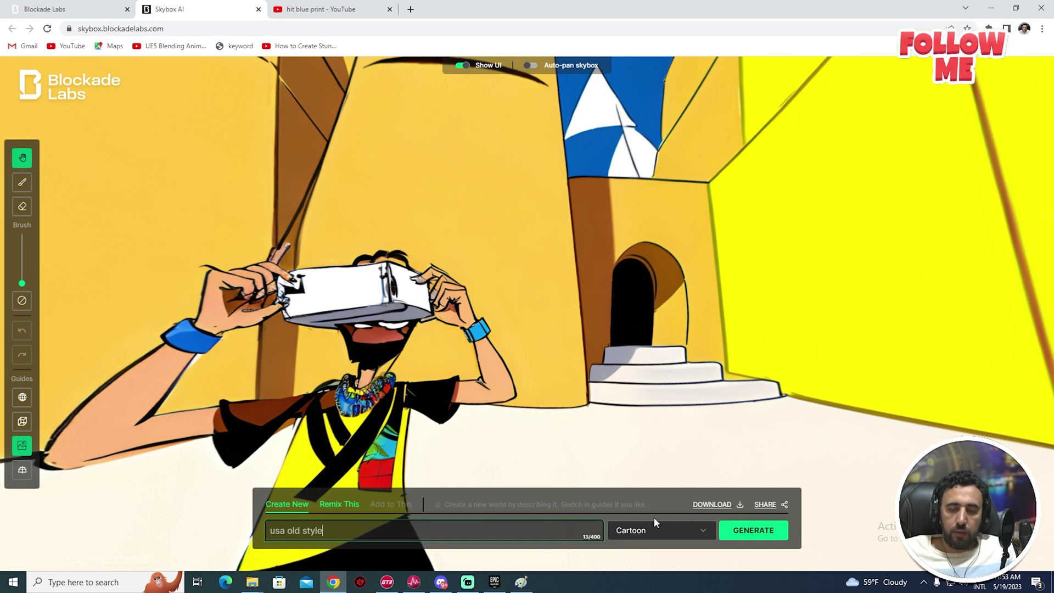
{"action": "left_click", "coordinate": [654, 527]}
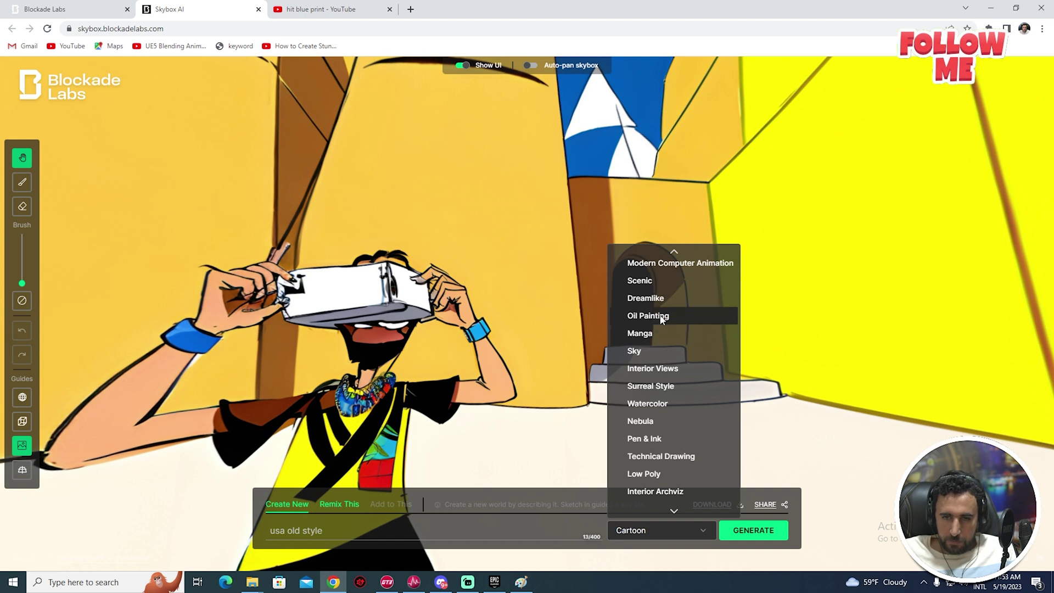
{"action": "scroll", "coordinate": [662, 329], "scroll_direction": "up", "scroll_amount": 2}
{"action": "scroll", "coordinate": [663, 321], "scroll_direction": "up", "scroll_amount": 2}
{"action": "scroll", "coordinate": [667, 299], "scroll_direction": "down", "scroll_amount": 1}
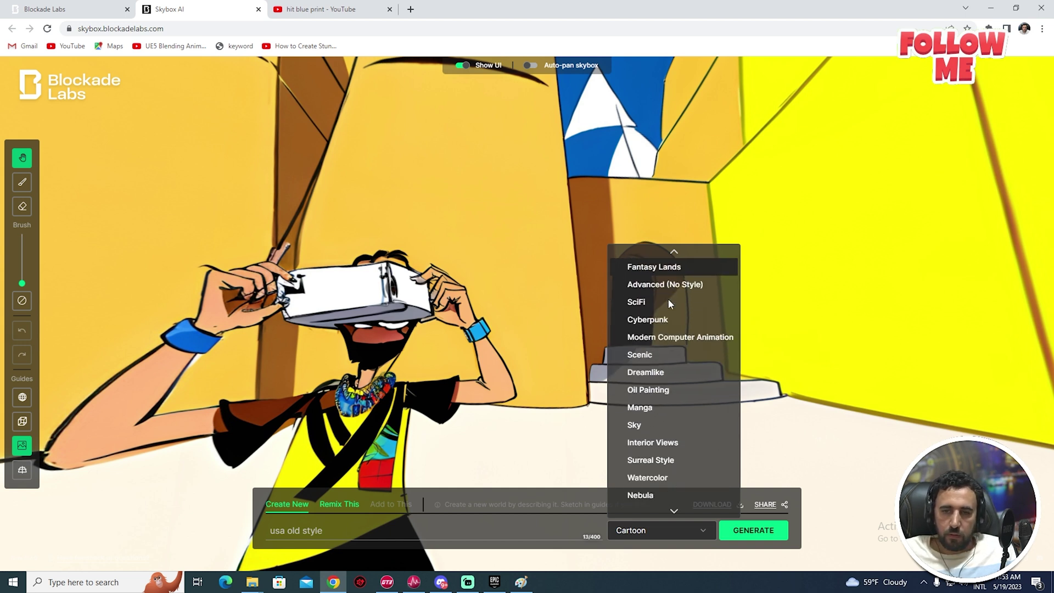
{"action": "scroll", "coordinate": [673, 345], "scroll_direction": "up", "scroll_amount": 2}
{"action": "scroll", "coordinate": [673, 344], "scroll_direction": "up", "scroll_amount": 1}
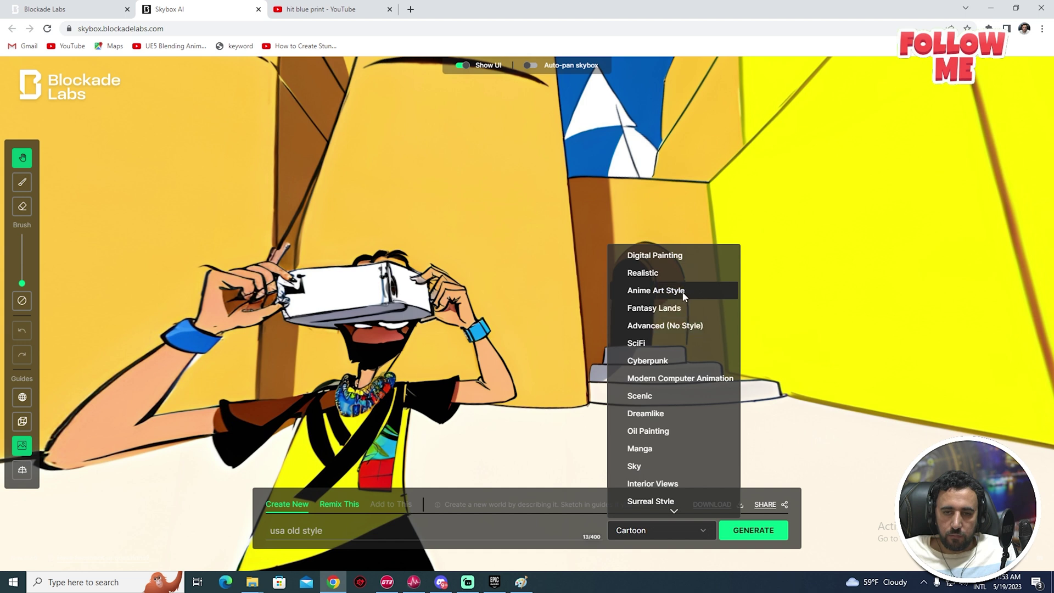
{"action": "left_click", "coordinate": [684, 295]}
{"action": "left_click", "coordinate": [753, 530]}
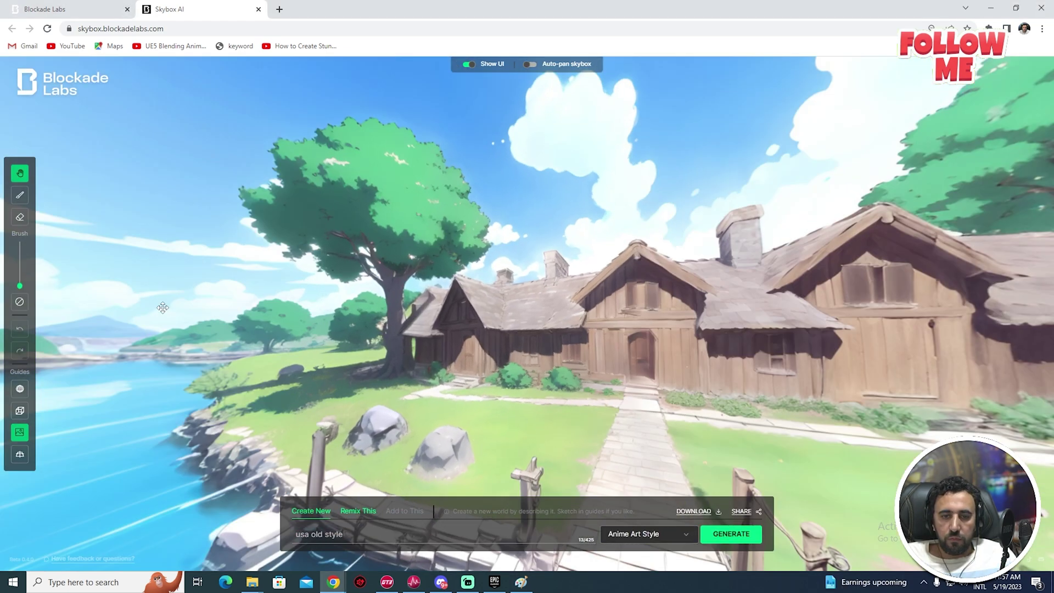
- Download the anime village skybox JPG and launch Adobe Photoshop 2023
{"action": "mouse_move", "coordinate": [446, 346]}
{"action": "left_mouse_down"}
{"action": "mouse_move", "coordinate": [500, 250]}
{"action": "mouse_move", "coordinate": [539, 332]}
{"action": "mouse_move", "coordinate": [272, 290]}
{"action": "mouse_move", "coordinate": [568, 328]}
{"action": "mouse_move", "coordinate": [814, 431]}
{"action": "mouse_move", "coordinate": [210, 189]}
{"action": "mouse_move", "coordinate": [528, 296]}
{"action": "left_mouse_up"}
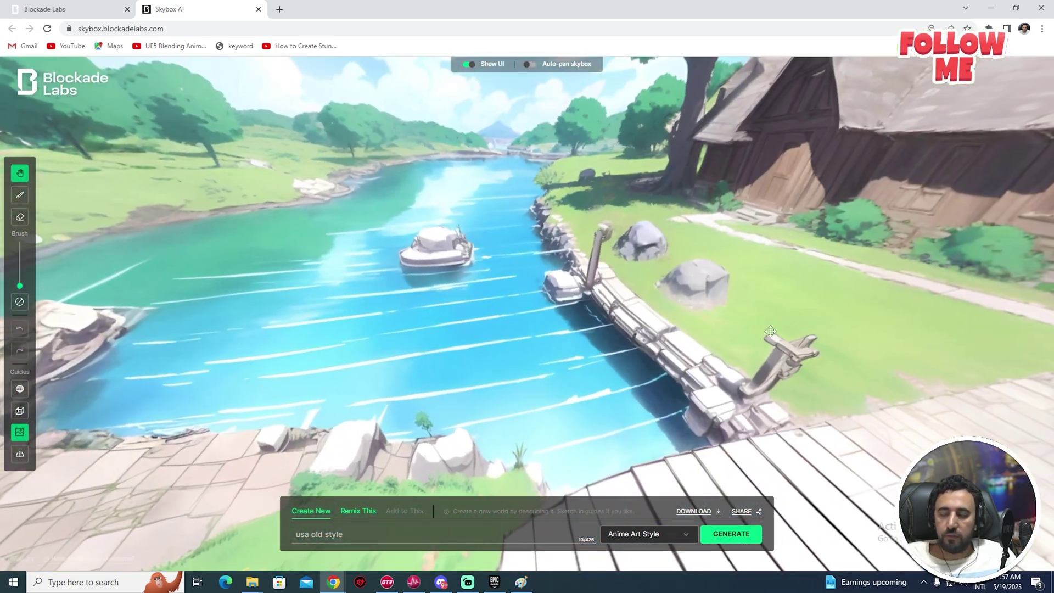
{"action": "key", "text": "alt+Tab"}
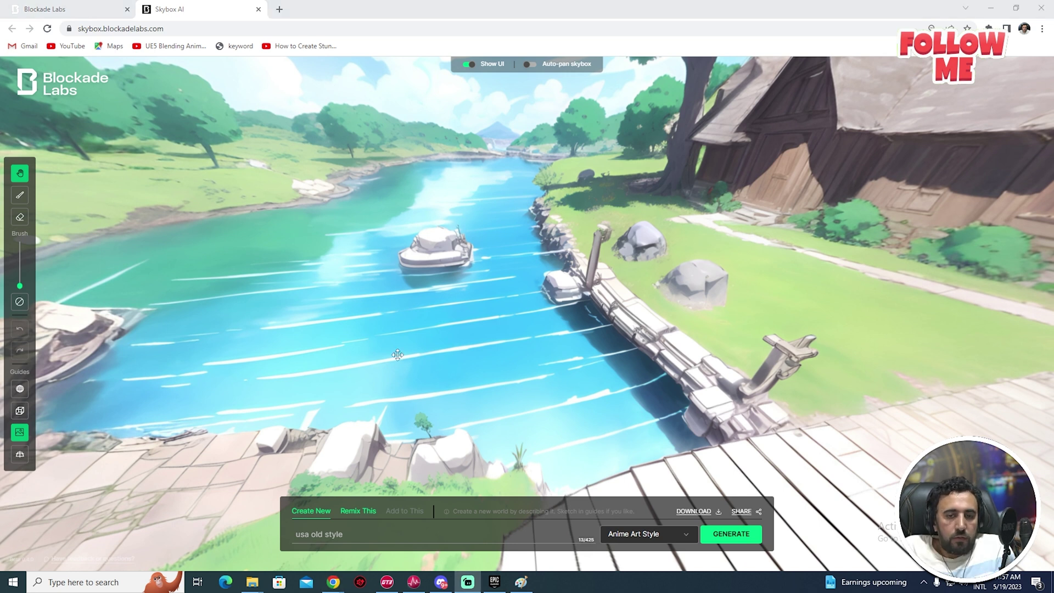
{"action": "left_click", "coordinate": [694, 511]}
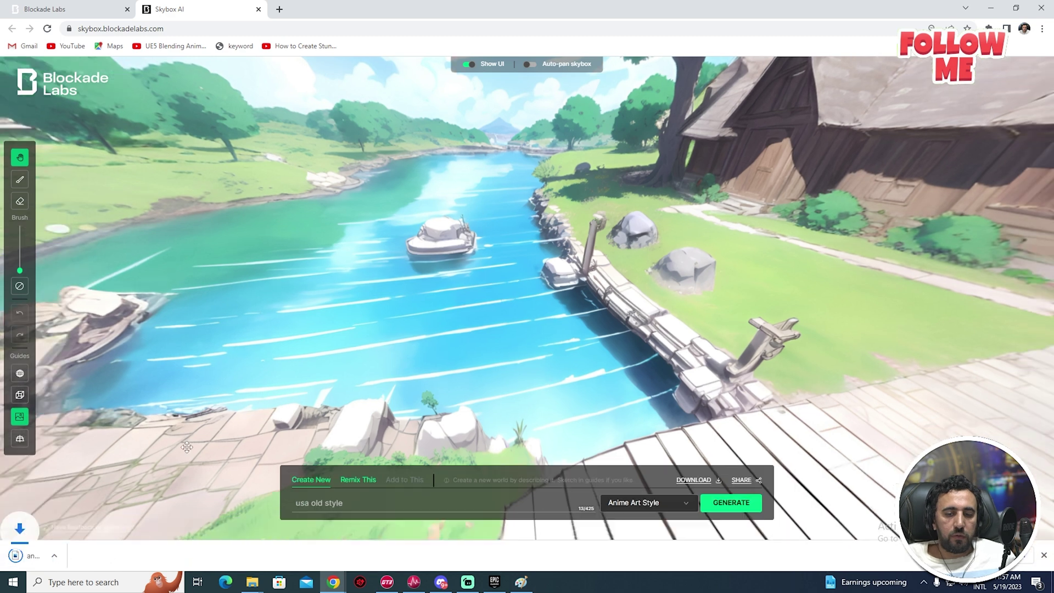
{"action": "left_click_drag", "start_coordinate": [56, 555], "coordinate": [394, 480]}
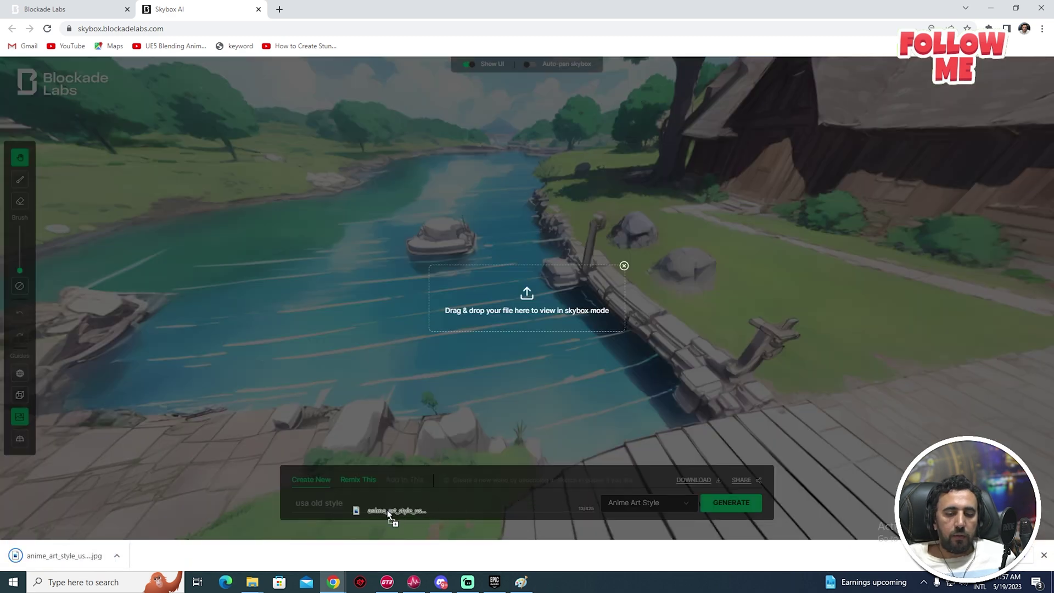
{"action": "key", "text": "super"}
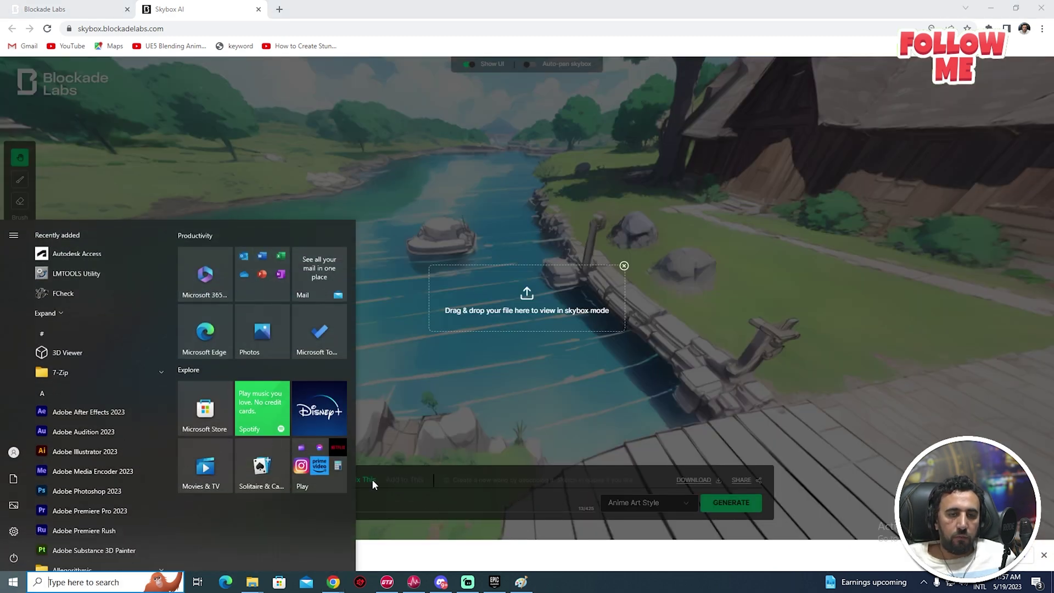
{"action": "type", "text": "photo"}
{"action": "key", "text": "Return"}
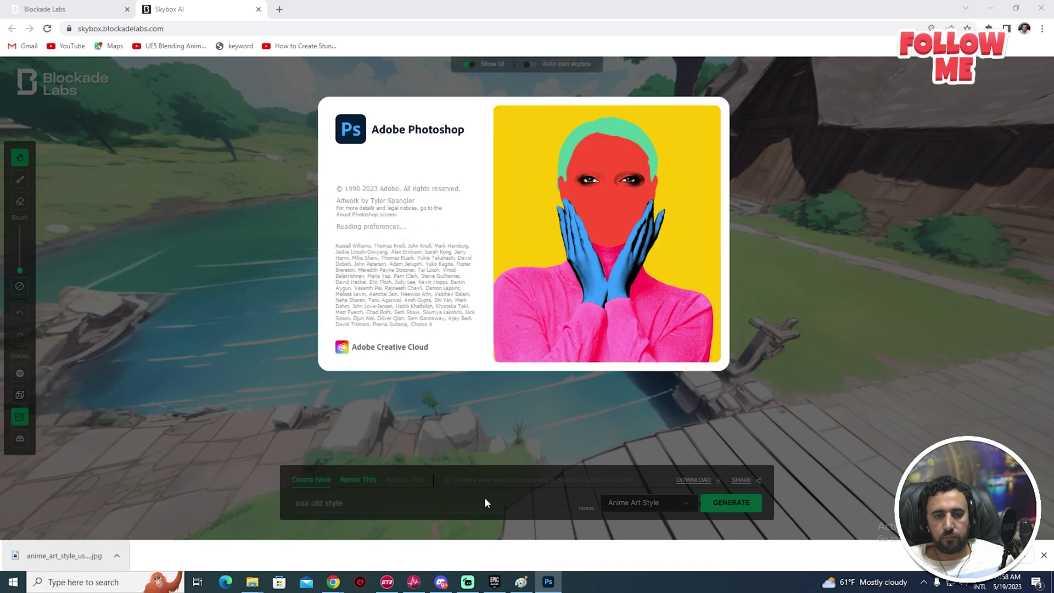
- Open the downloaded skybox JPG in Photoshop and convert it to 32 Bits/Channel
{"action": "left_click_drag", "start_coordinate": [64, 555], "coordinate": [491, 262]}
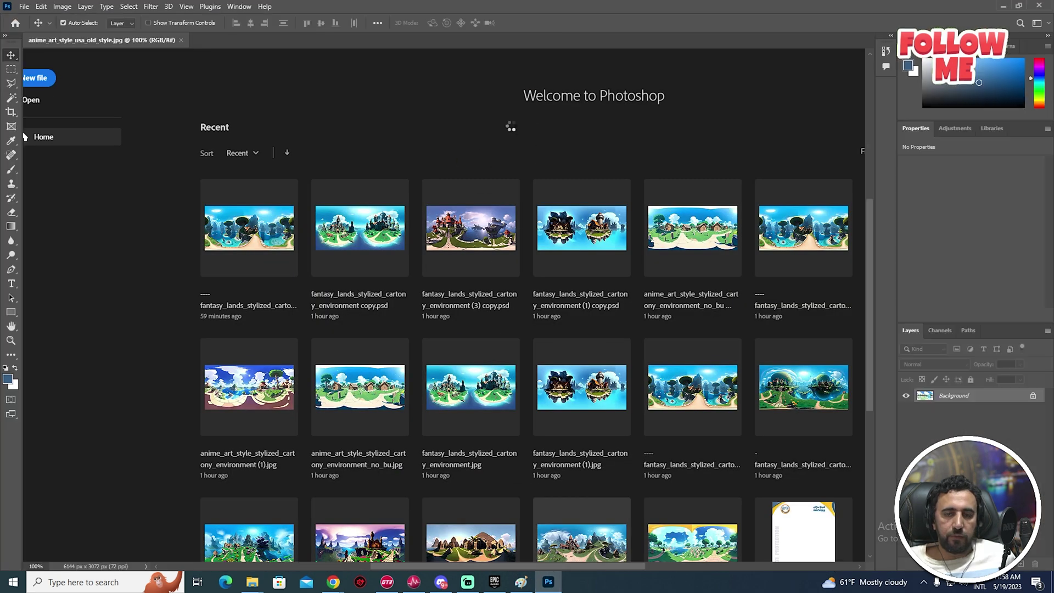
{"action": "scroll", "coordinate": [390, 319], "scroll_direction": "up", "scroll_amount": 1, "text": "alt"}
{"action": "scroll", "coordinate": [389, 320], "scroll_direction": "down", "scroll_amount": 2, "text": "alt"}
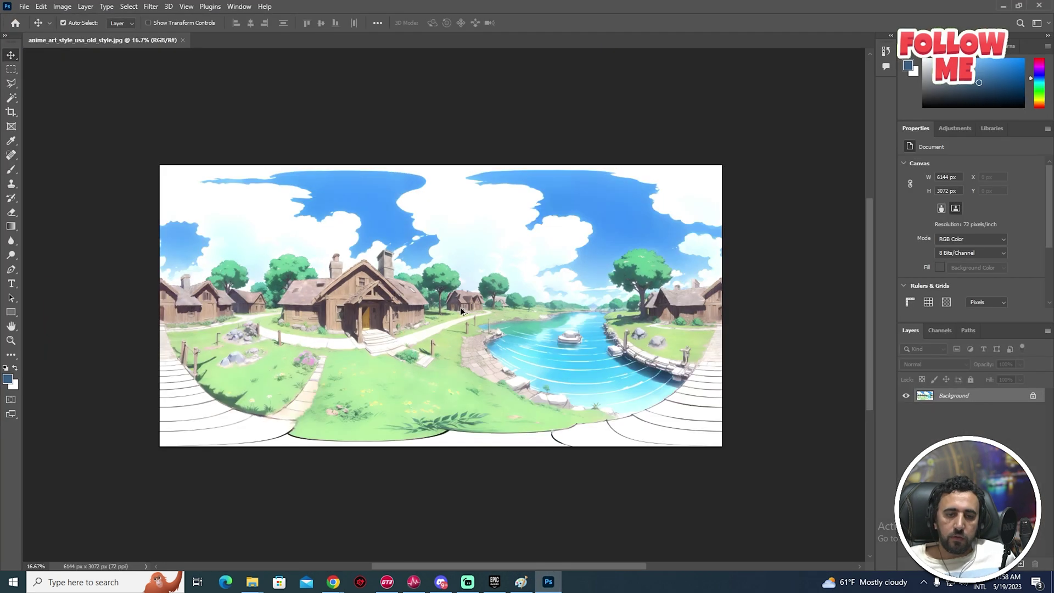
{"action": "scroll", "coordinate": [463, 311], "scroll_direction": "up", "scroll_amount": 2, "text": "alt"}
{"action": "scroll", "coordinate": [463, 312], "scroll_direction": "down", "scroll_amount": 1, "text": "alt"}
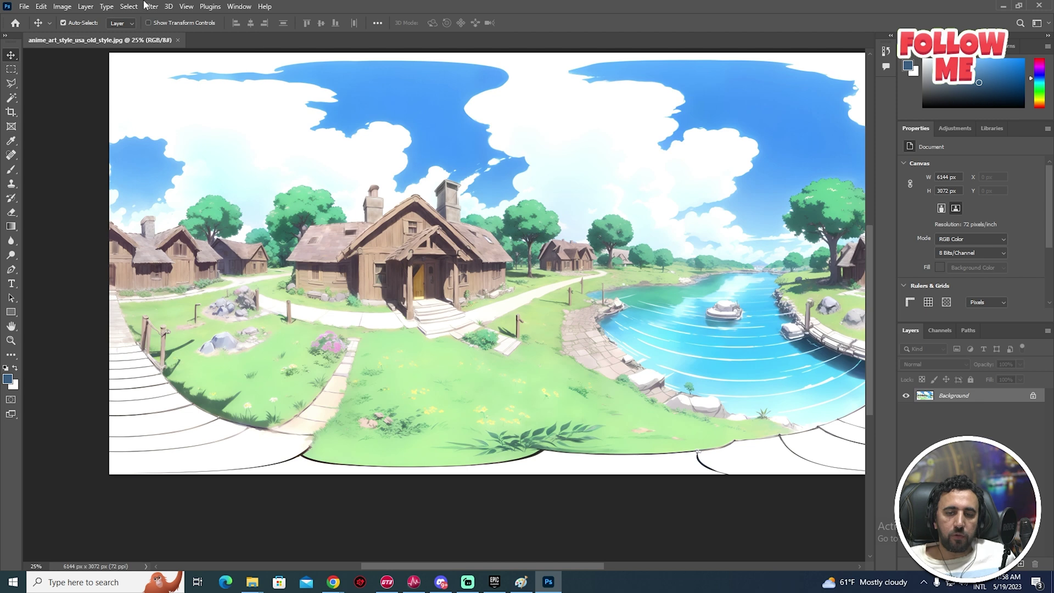
{"action": "left_click", "coordinate": [56, 9]}
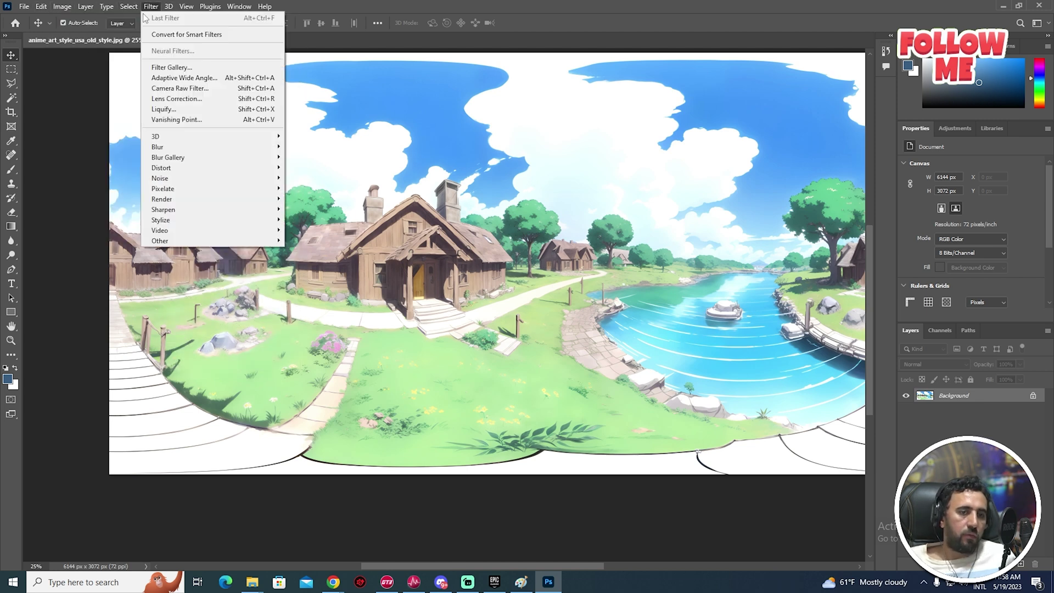
{"action": "mouse_move", "coordinate": [78, 19]}
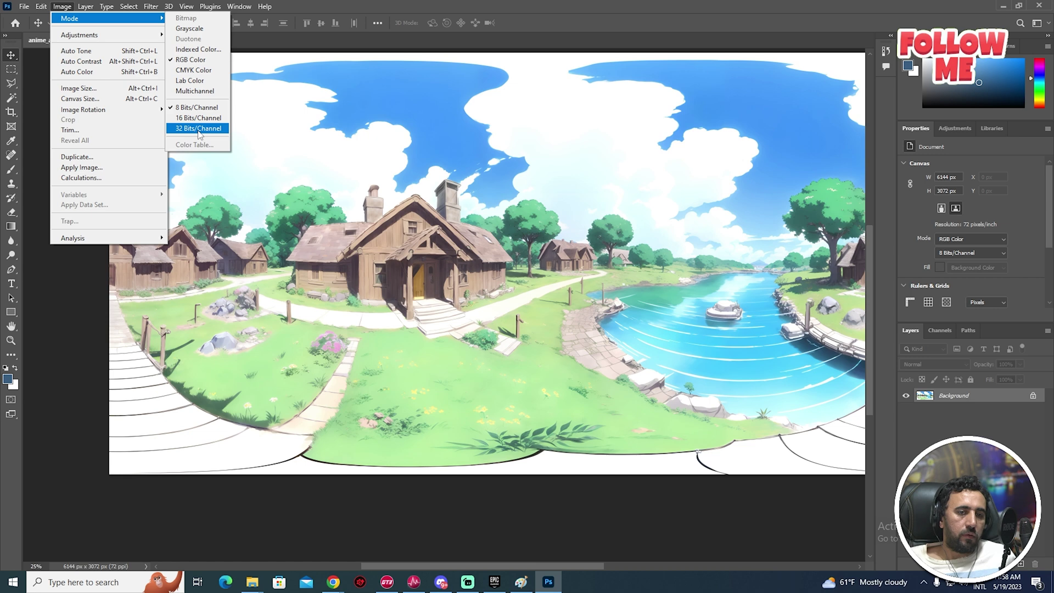
{"action": "left_click", "coordinate": [198, 128]}
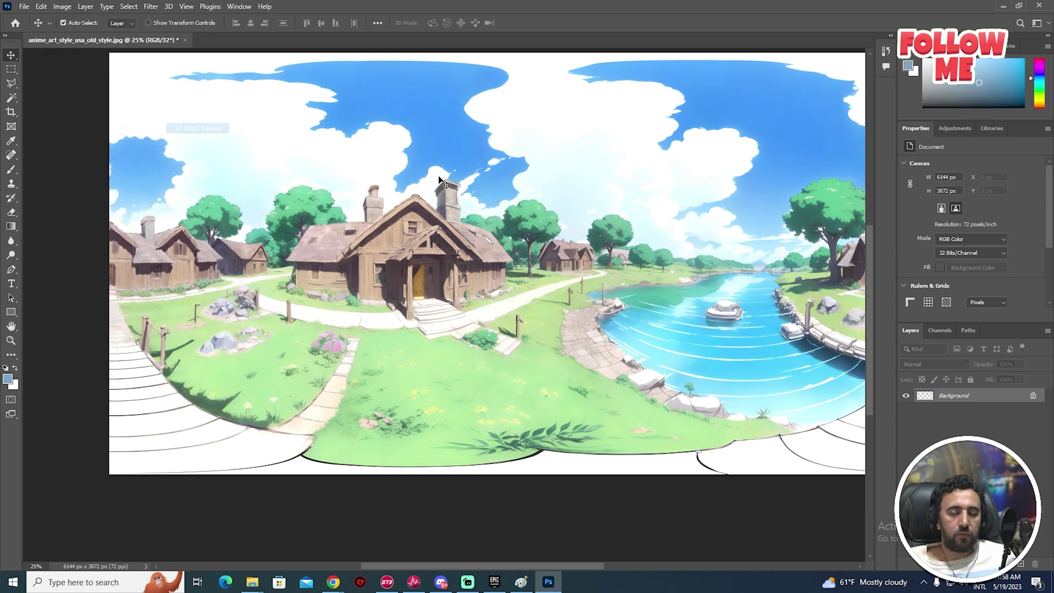
{"action": "scroll", "coordinate": [482, 270], "scroll_direction": "down", "scroll_amount": 1, "text": "alt"}
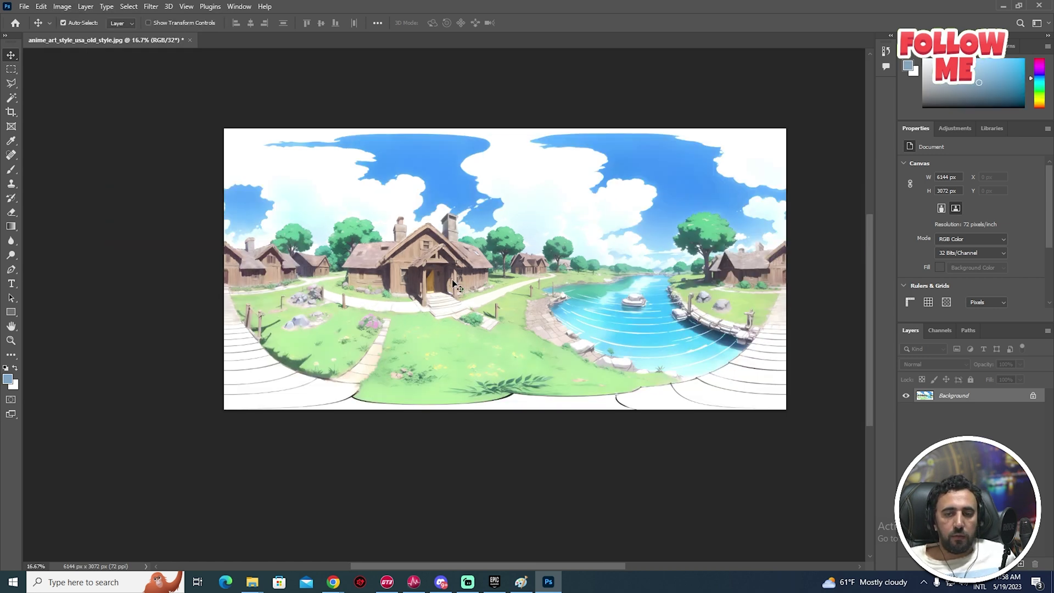
{"action": "left_click", "coordinate": [24, 7]}
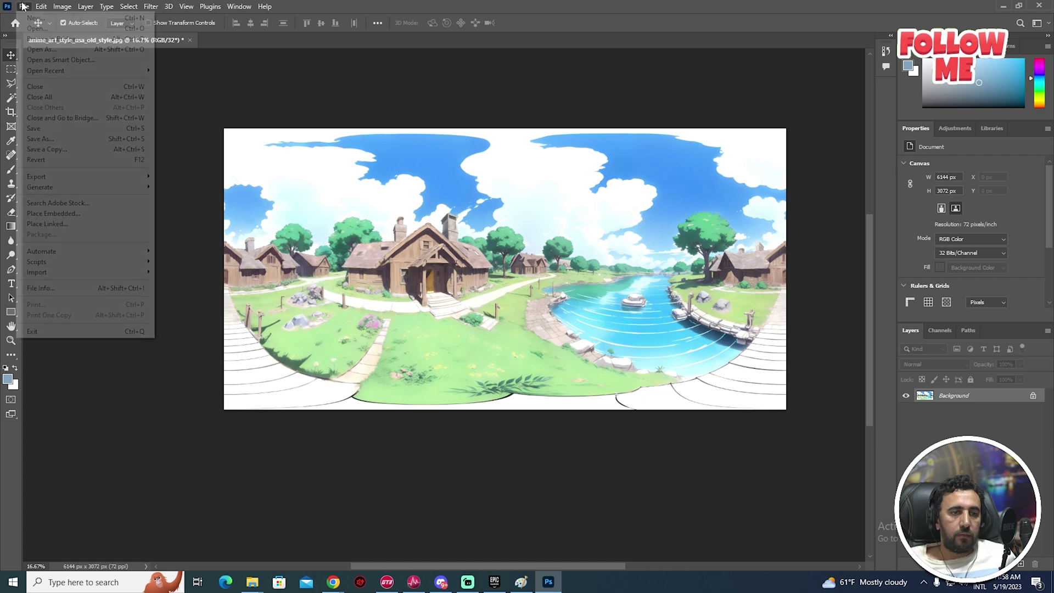
- Save the 32-bit panorama as Radiance (*.HDR) and bring up the Epic Games Launcher
{"action": "left_click", "coordinate": [49, 143]}
{"action": "left_click", "coordinate": [511, 461]}
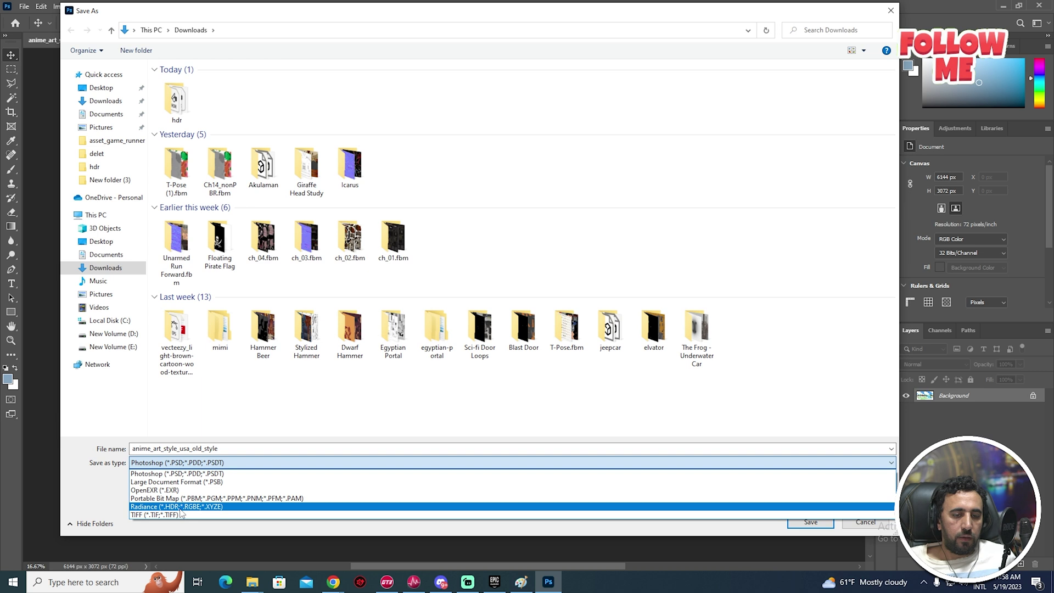
{"action": "left_click", "coordinate": [189, 506]}
{"action": "type", "text": "-----"}
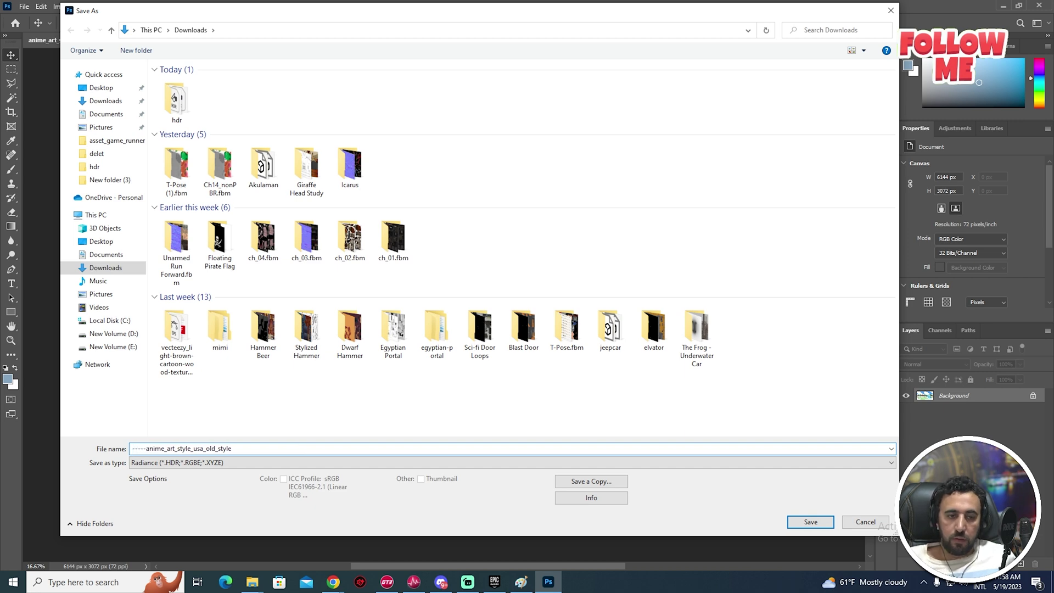
{"action": "key", "text": "alt+d"}
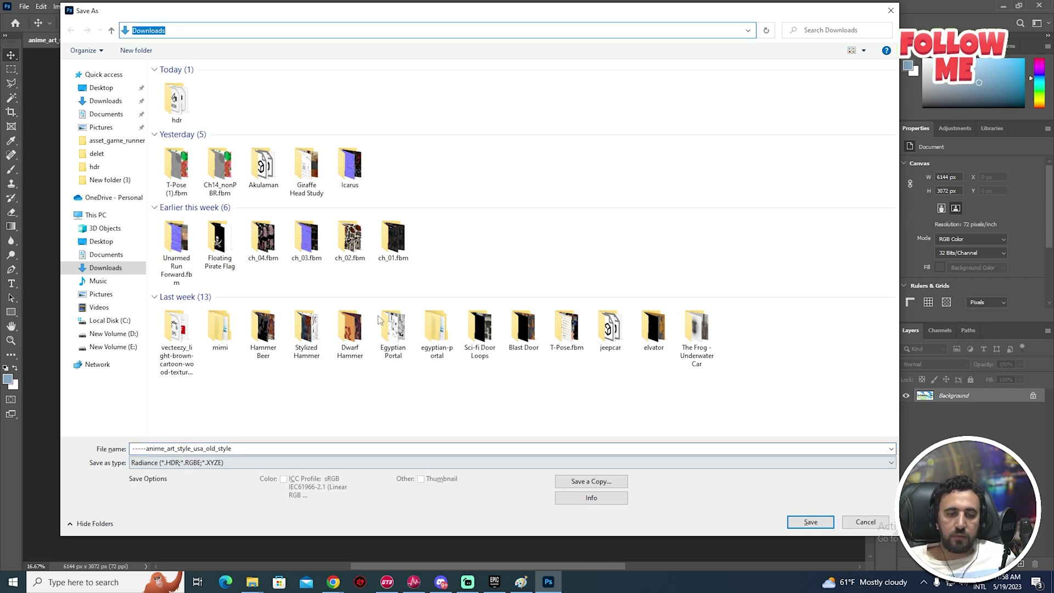
{"action": "left_click", "coordinate": [810, 521]}
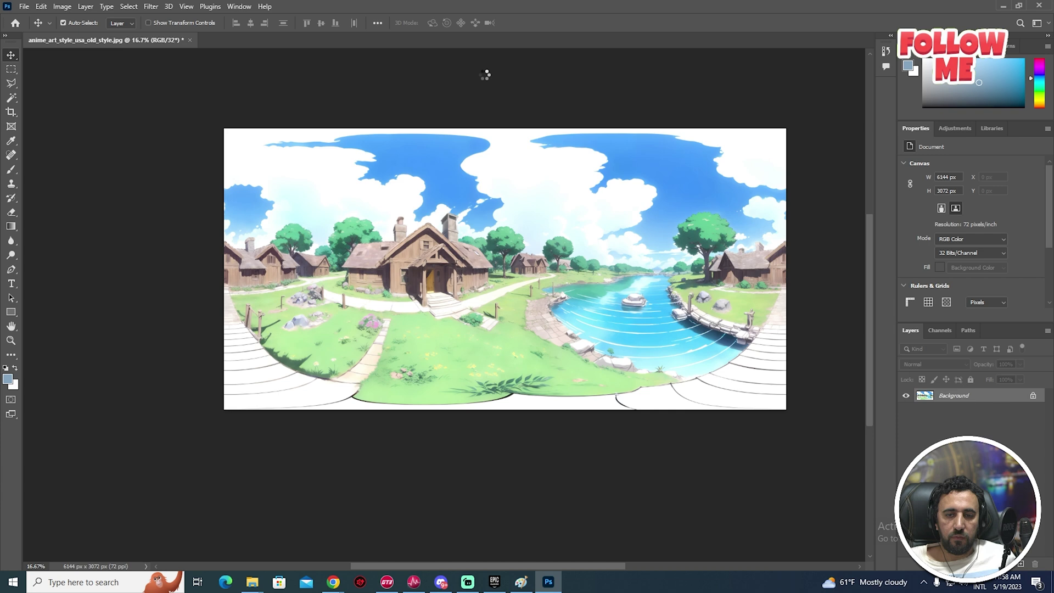
{"action": "left_click", "coordinate": [520, 582]}
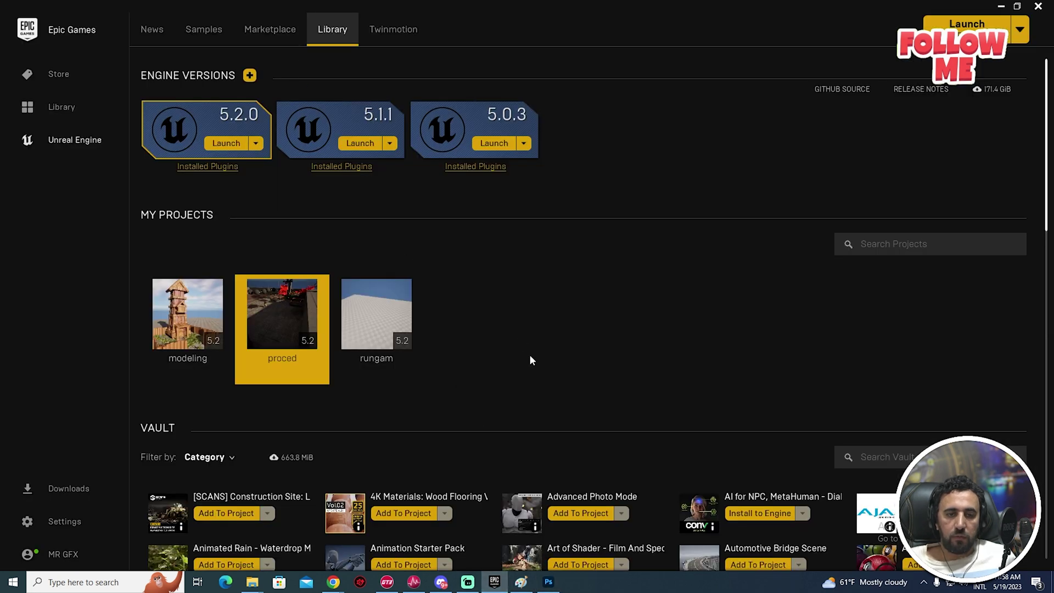
- Launch the proced project and enable the HDRIBackdrop plugin in Edit > Plugins
{"action": "double_click", "coordinate": [302, 314]}
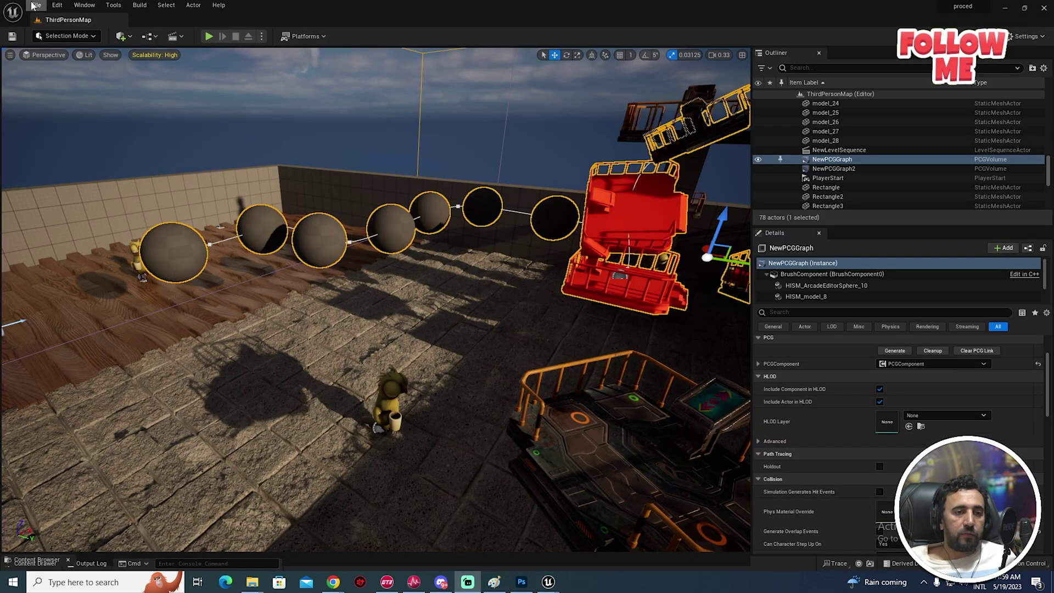
{"action": "left_click", "coordinate": [36, 6]}
{"action": "left_click", "coordinate": [58, 6]}
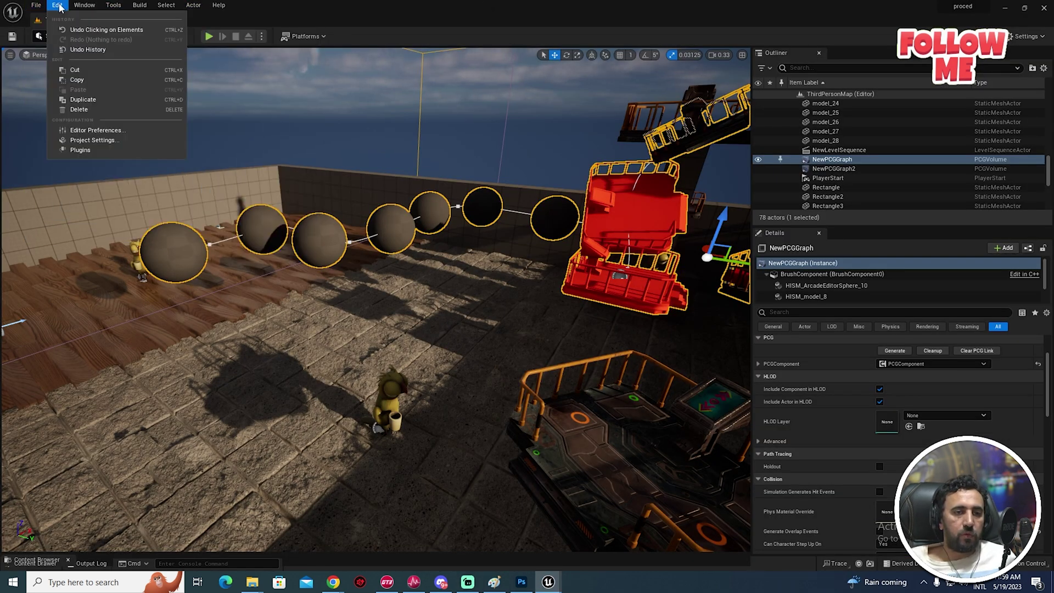
{"action": "left_click", "coordinate": [80, 150]}
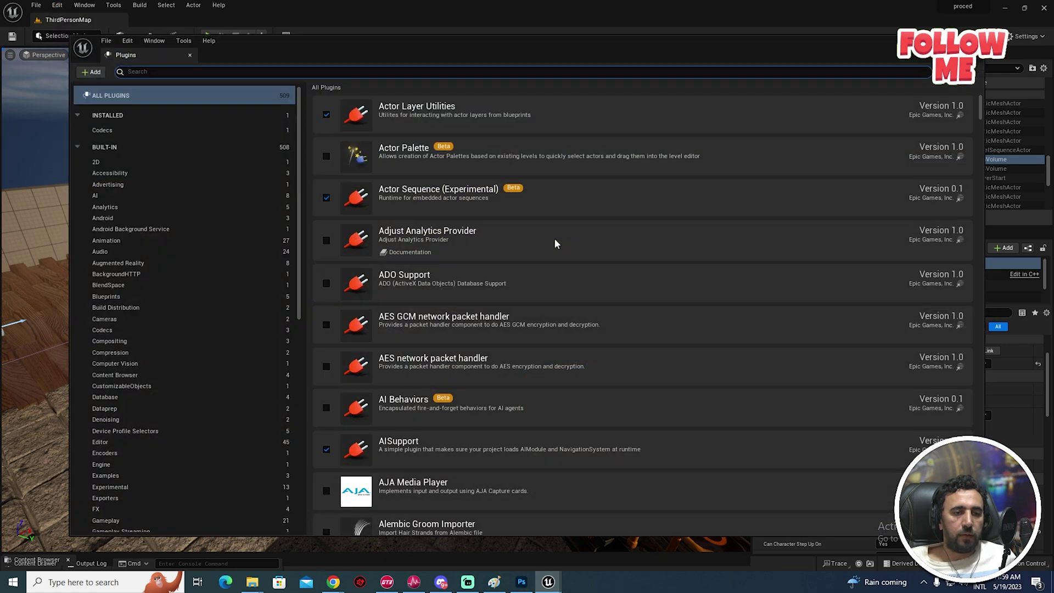
{"action": "type", "text": "d"}
{"action": "key", "text": "BackSpace"}
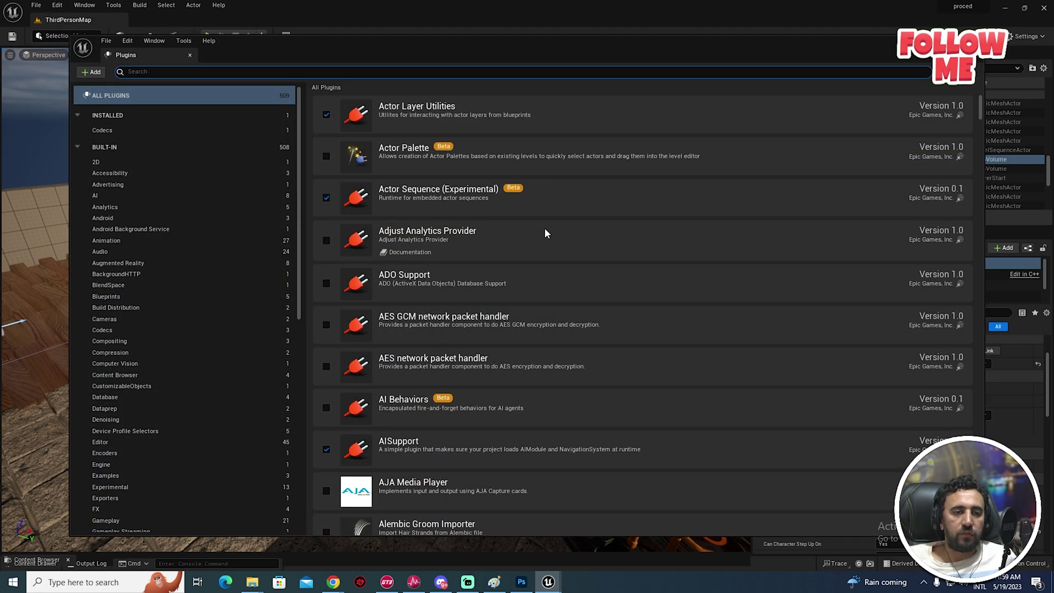
{"action": "type", "text": "hdr"}
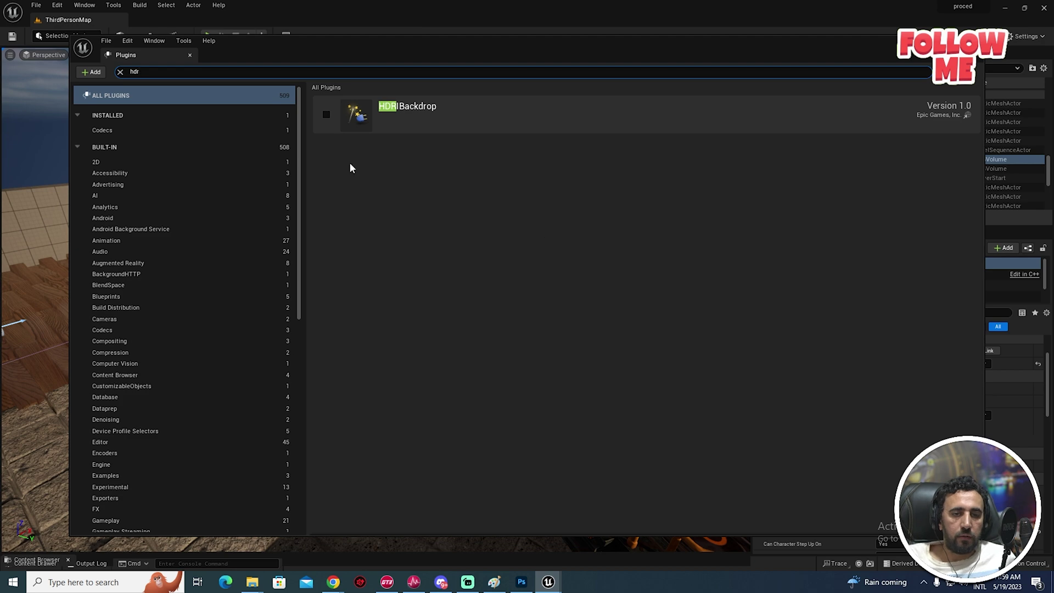
{"action": "left_click", "coordinate": [327, 115]}
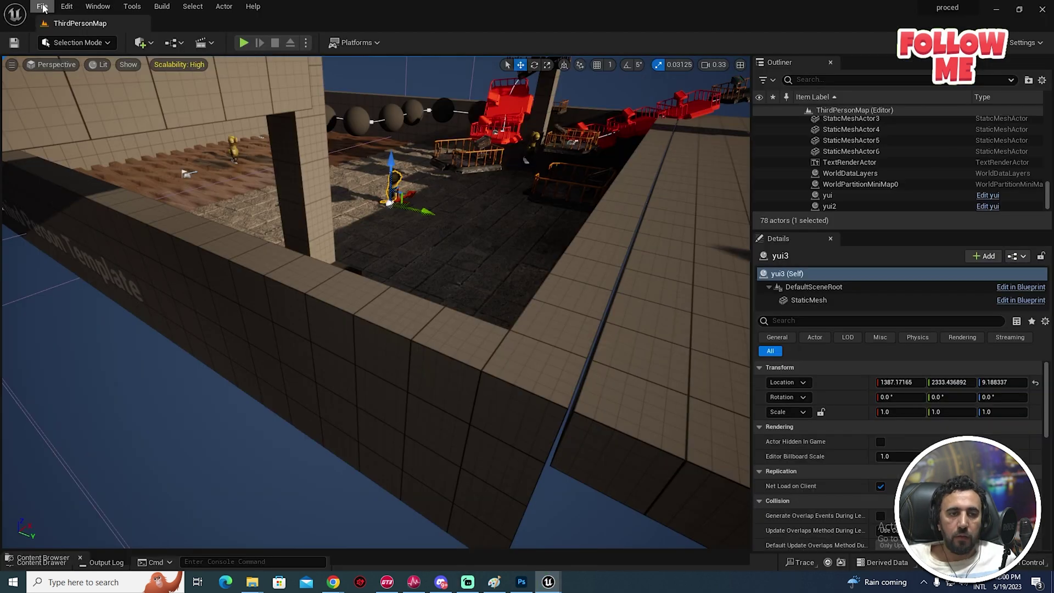
{"action": "left_click", "coordinate": [42, 7]}
{"action": "left_click", "coordinate": [82, 35]}
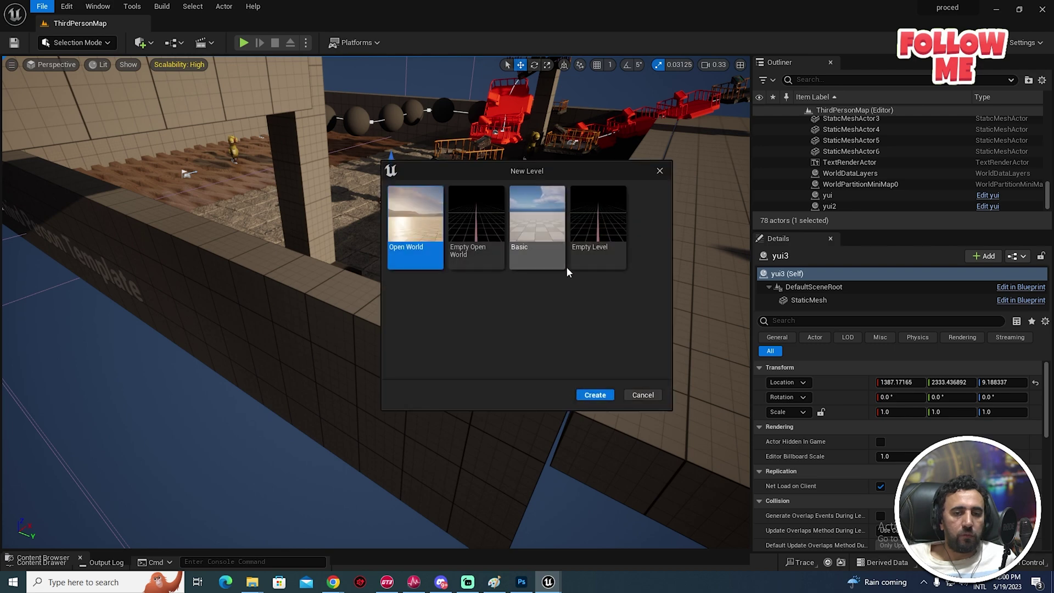
{"action": "double_click", "coordinate": [536, 221]}
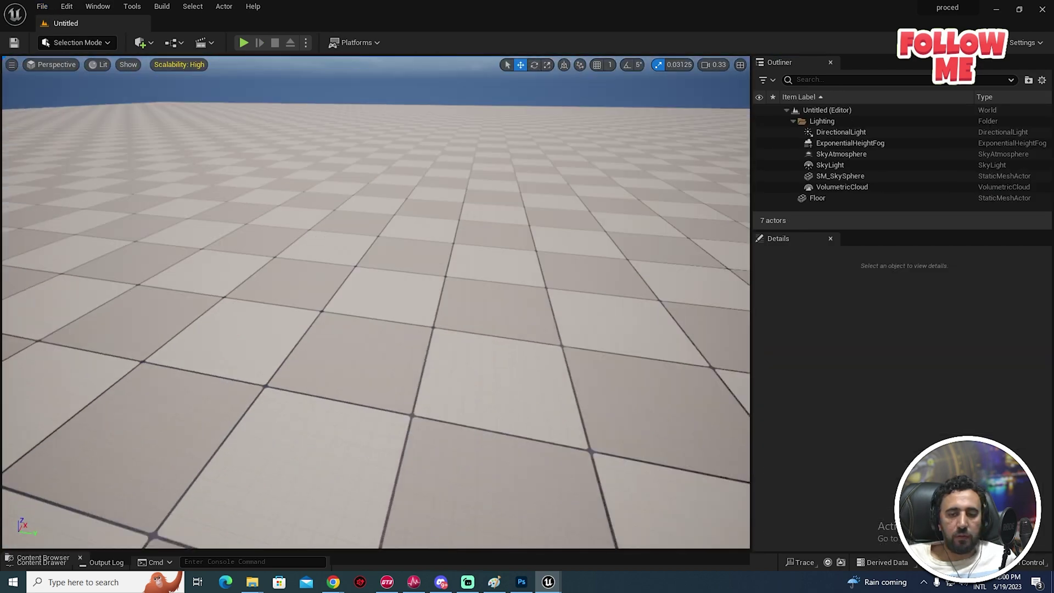
{"action": "right_click_drag", "start_coordinate": [375, 305], "coordinate": [429, 330]}
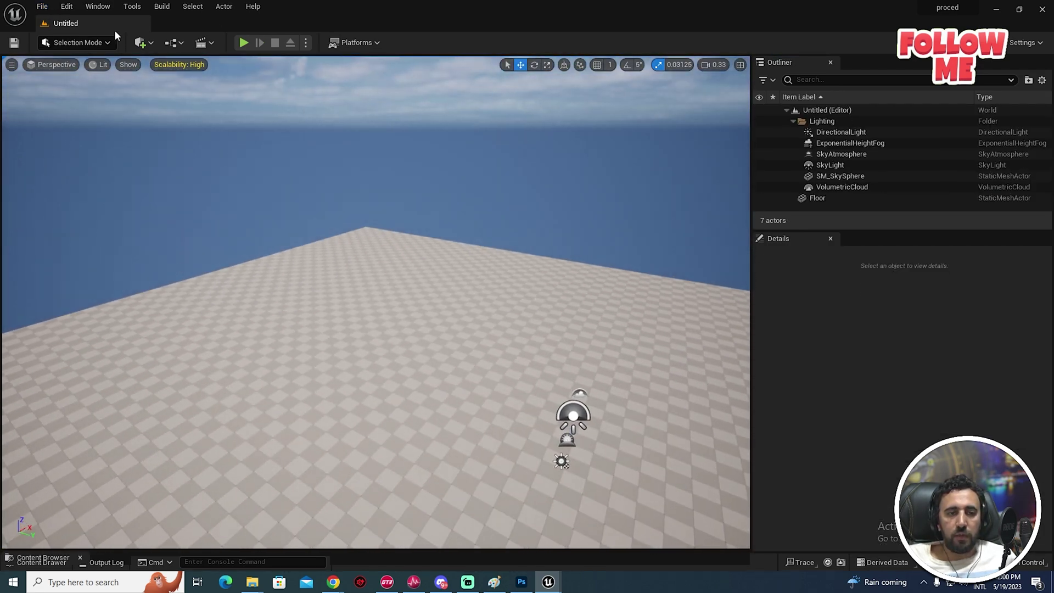
{"action": "left_click", "coordinate": [367, 290]}
{"action": "key", "text": "Delete"}
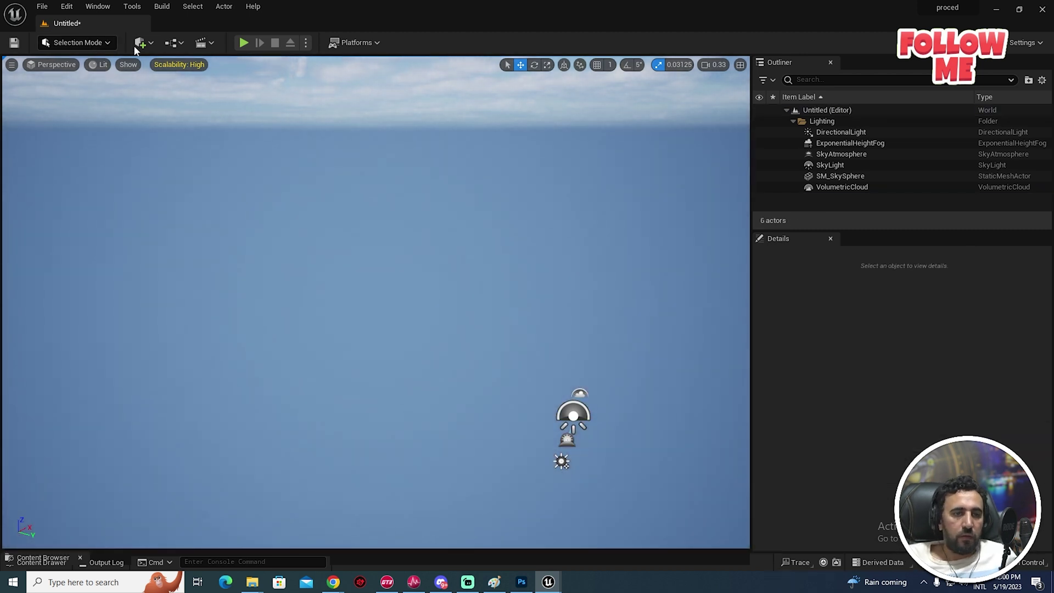
{"action": "left_click", "coordinate": [142, 43]}
{"action": "left_click", "coordinate": [101, 45]}
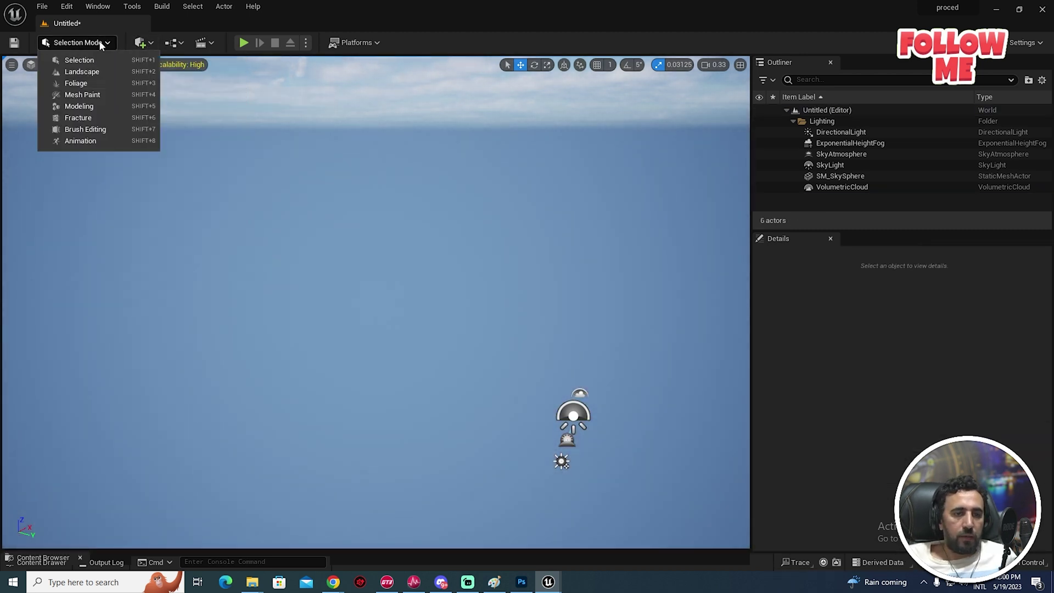
{"action": "left_click", "coordinate": [523, 262]}
{"action": "key", "text": "ctrl+z"}
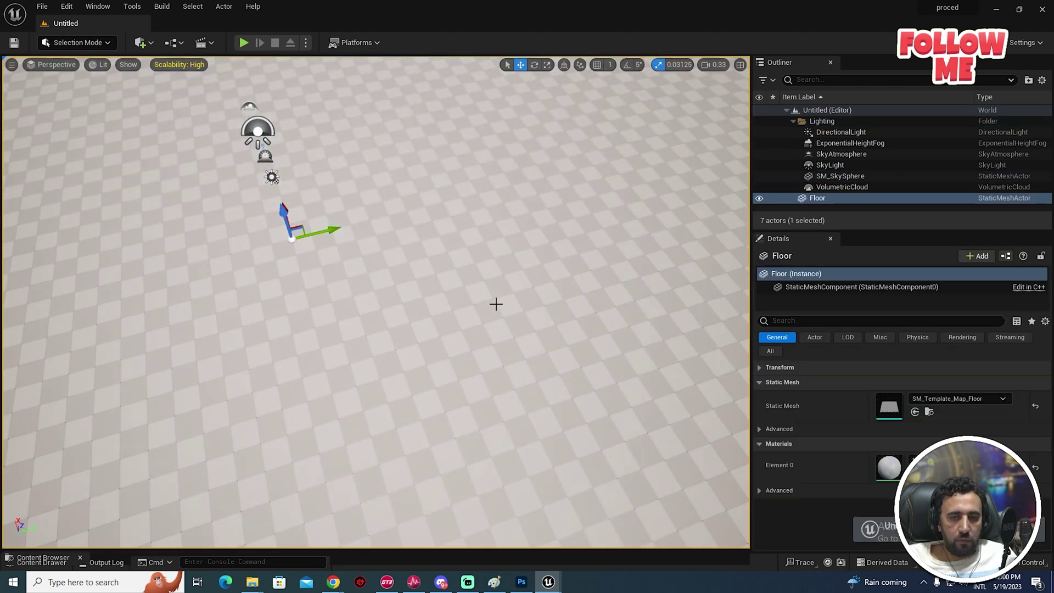
{"action": "right_click_drag", "start_coordinate": [540, 282], "coordinate": [307, 125]}
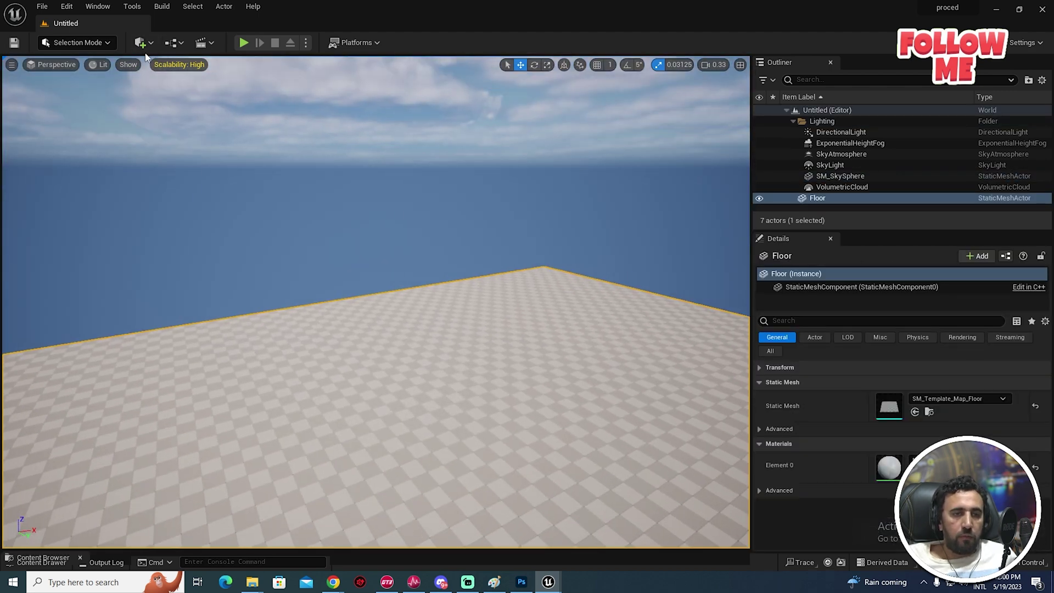
- Place an HDRI Backdrop actor in the level and look around its grassy field panorama
{"action": "left_click", "coordinate": [141, 44]}
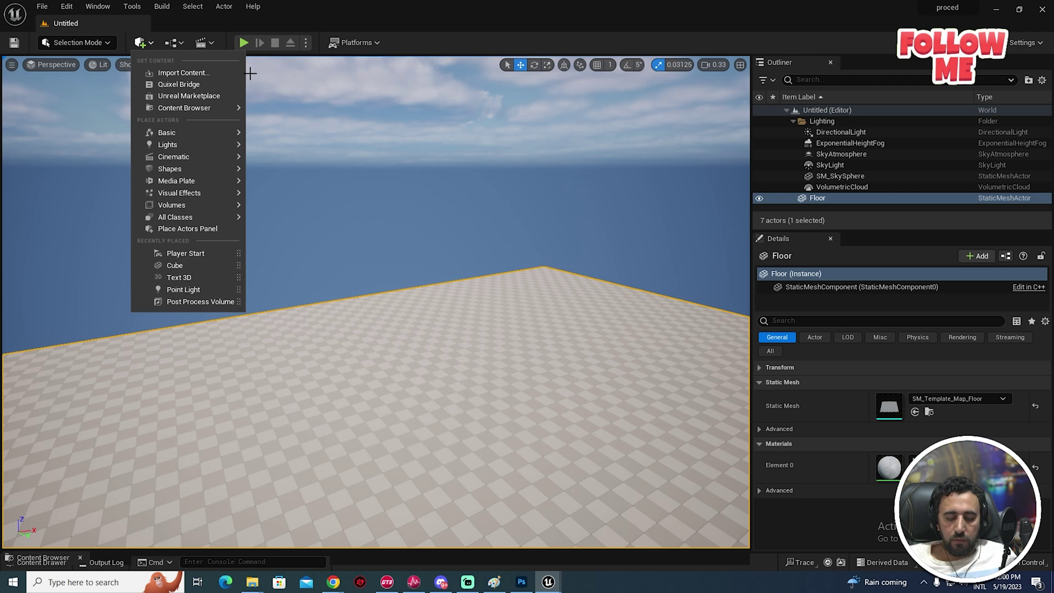
{"action": "type", "text": "hdr"}
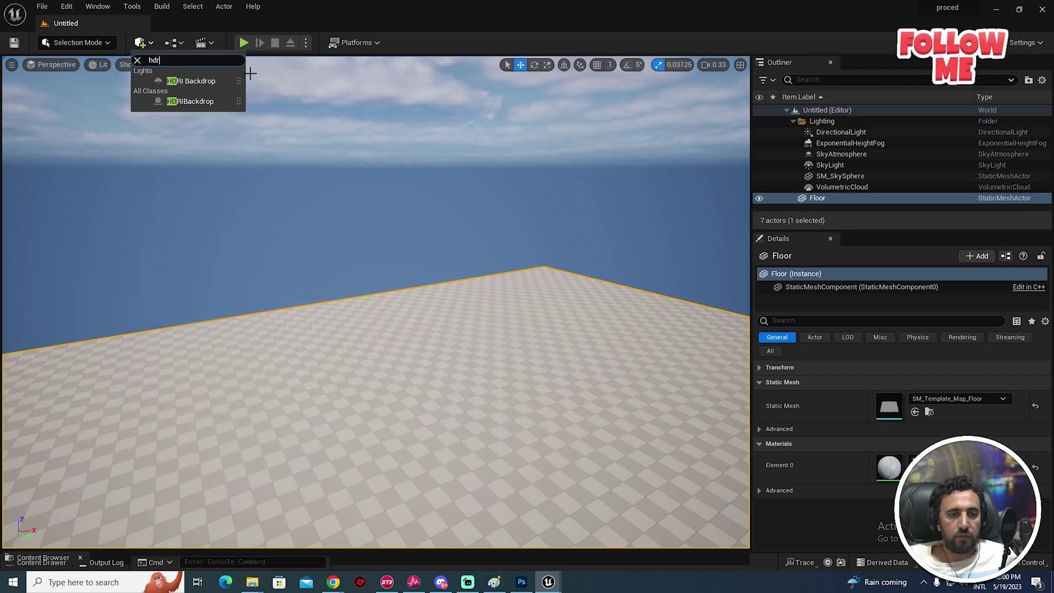
{"action": "left_click_drag", "start_coordinate": [198, 81], "coordinate": [215, 109]}
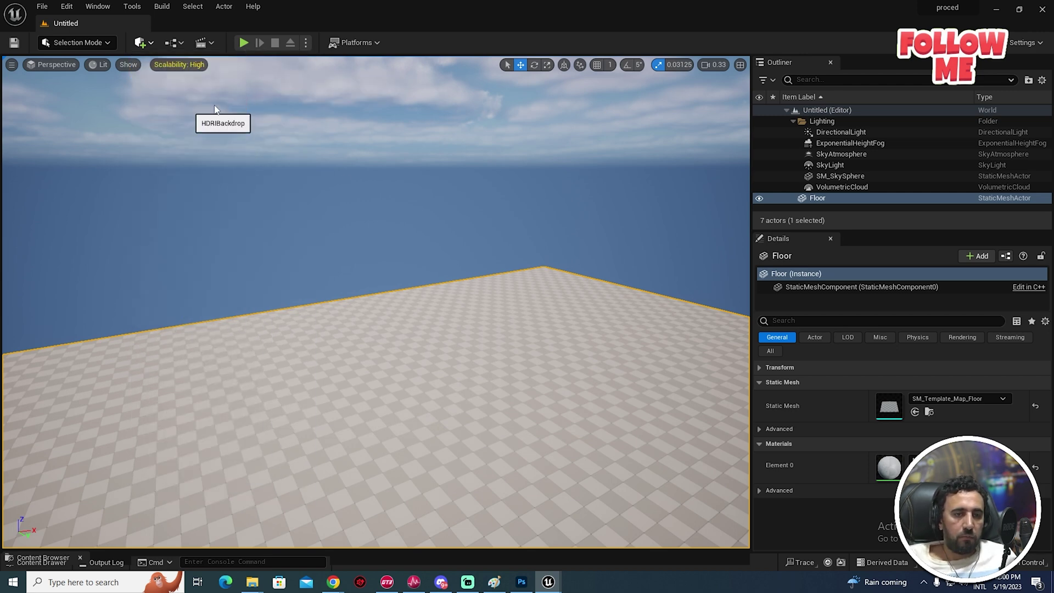
{"action": "left_click_drag", "start_coordinate": [483, 323], "coordinate": [483, 322]}
{"action": "right_click_drag", "start_coordinate": [371, 330], "coordinate": [247, 288]}
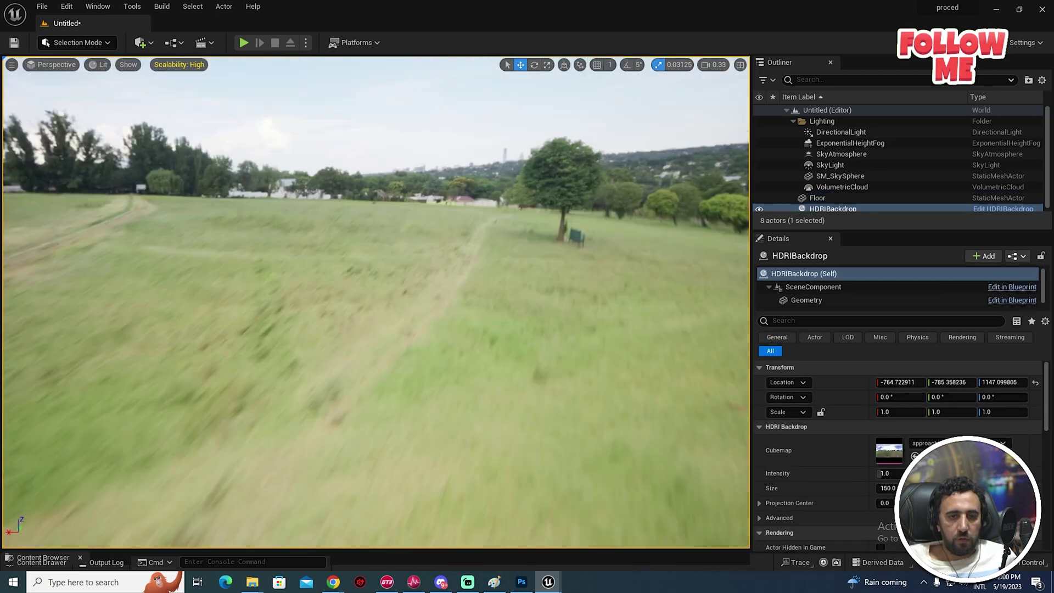
{"action": "right_click_drag", "start_coordinate": [371, 330], "coordinate": [434, 260]}
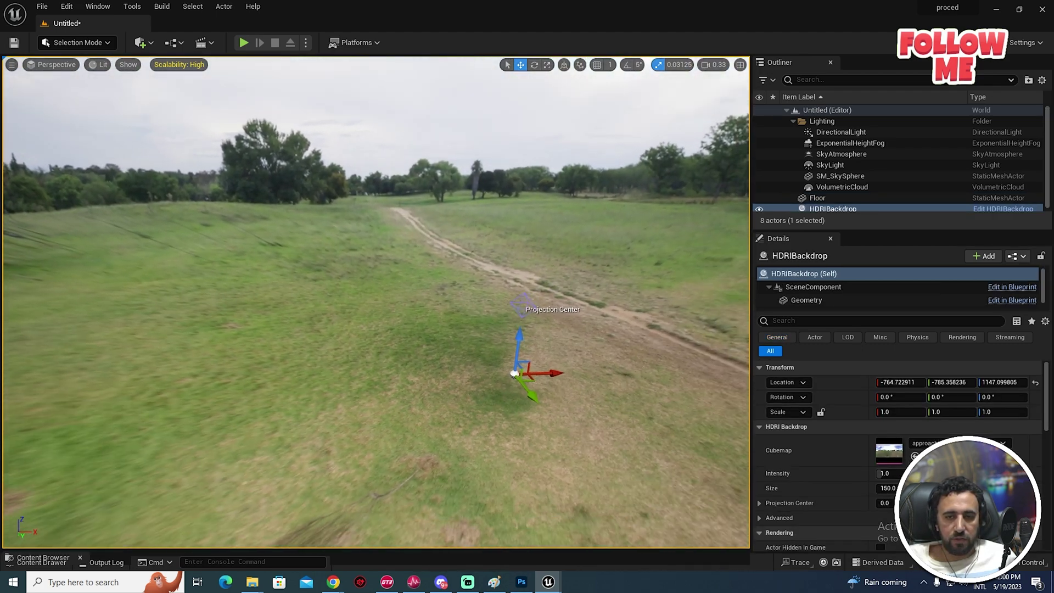
{"action": "key", "text": "ctrl+space"}
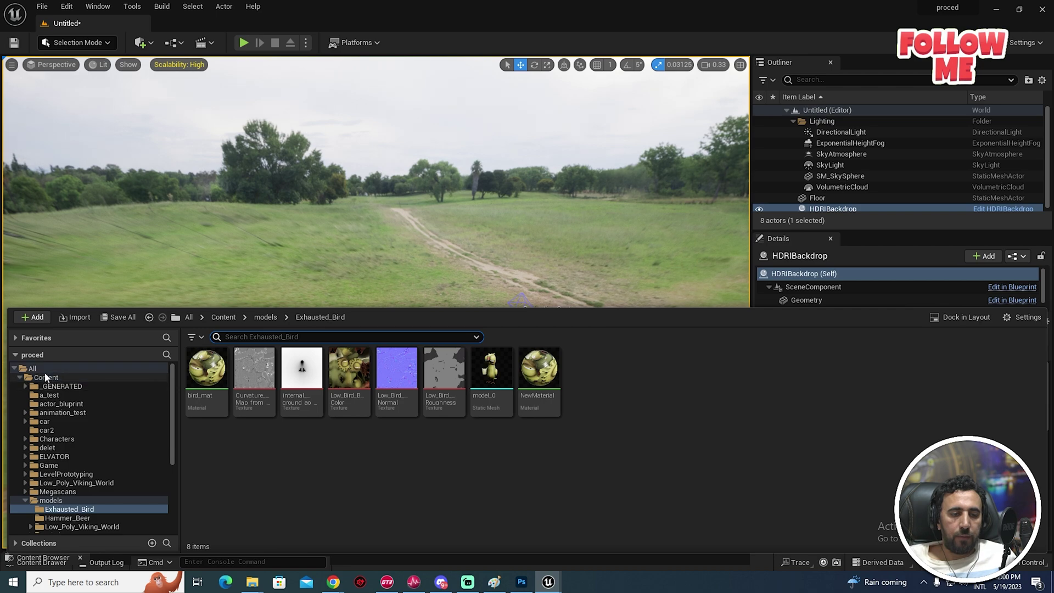
- Drag the anime_art_style_usa_old_style HDR from Downloads into the Content folder as a cube texture
{"action": "left_click", "coordinate": [46, 377]}
{"action": "scroll", "coordinate": [536, 429], "scroll_direction": "down", "scroll_amount": 2}
{"action": "key", "text": "alt+Tab"}
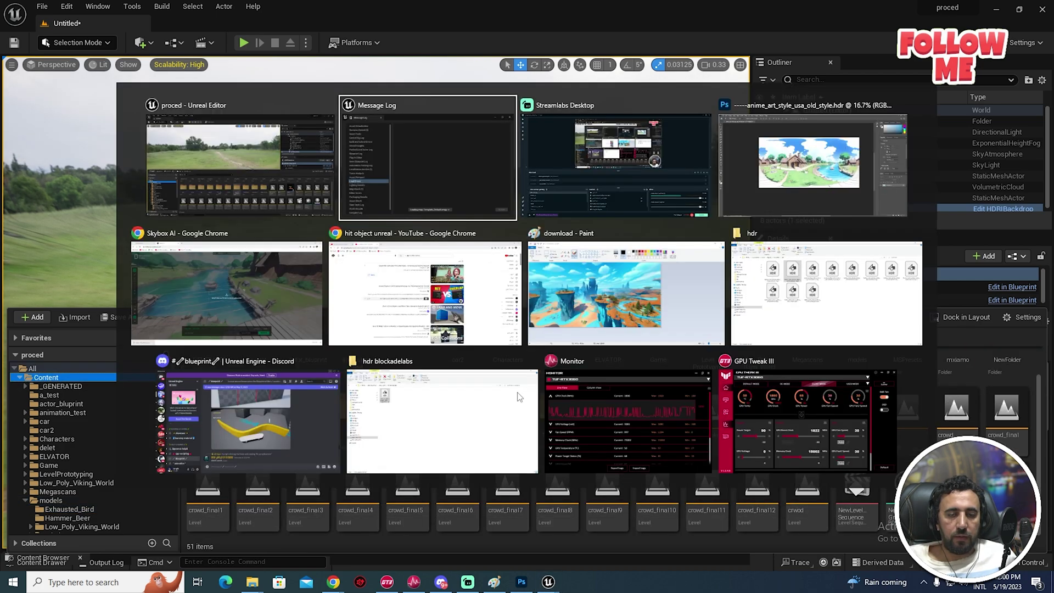
{"action": "key", "text": "Escape"}
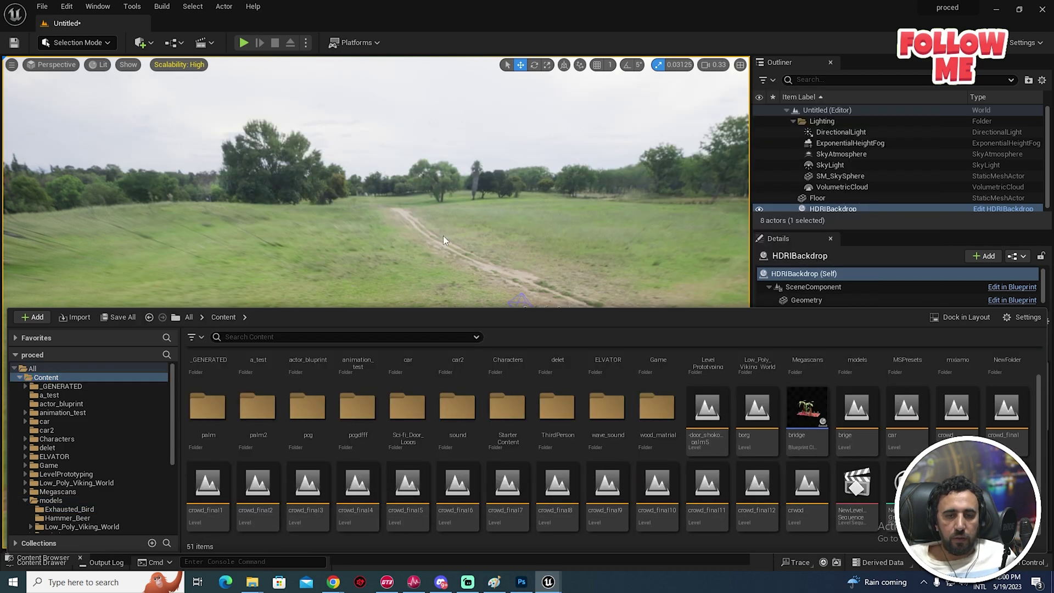
{"action": "left_click", "coordinate": [252, 582]}
{"action": "left_click", "coordinate": [44, 141]}
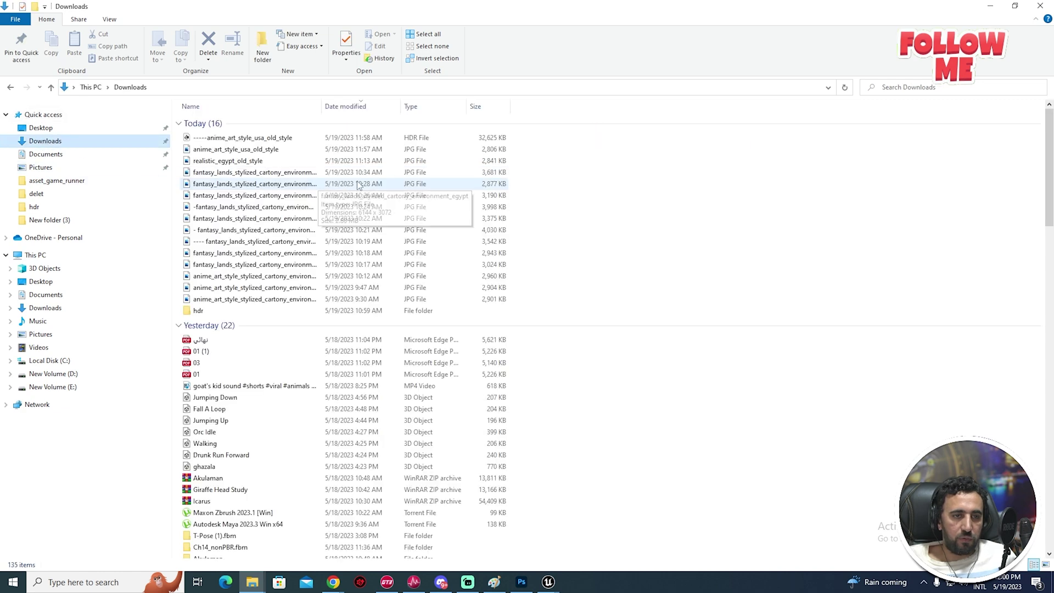
{"action": "left_click", "coordinate": [247, 138]}
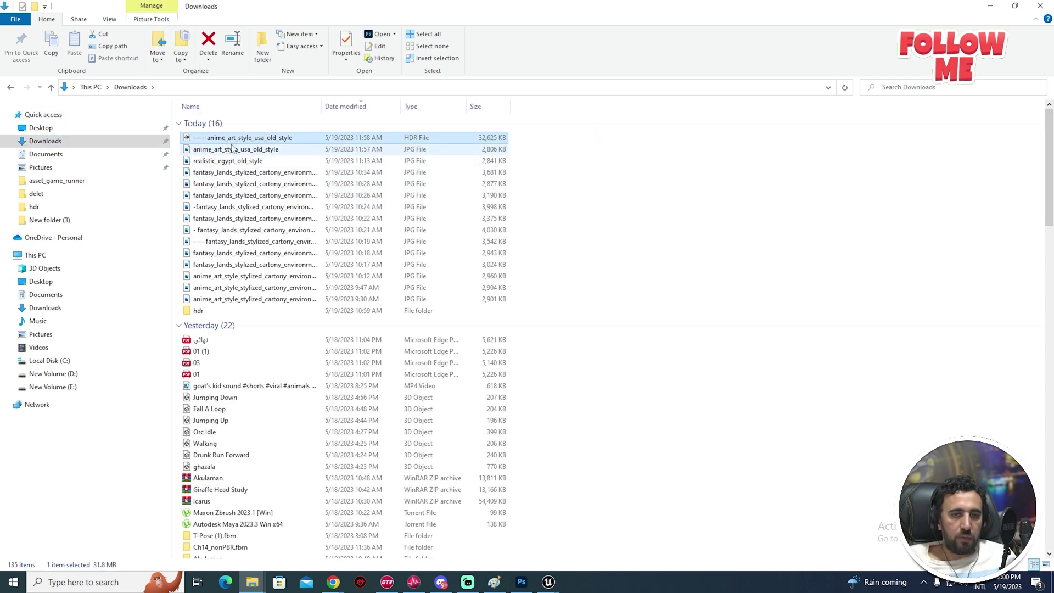
{"action": "key", "text": "alt+Tab"}
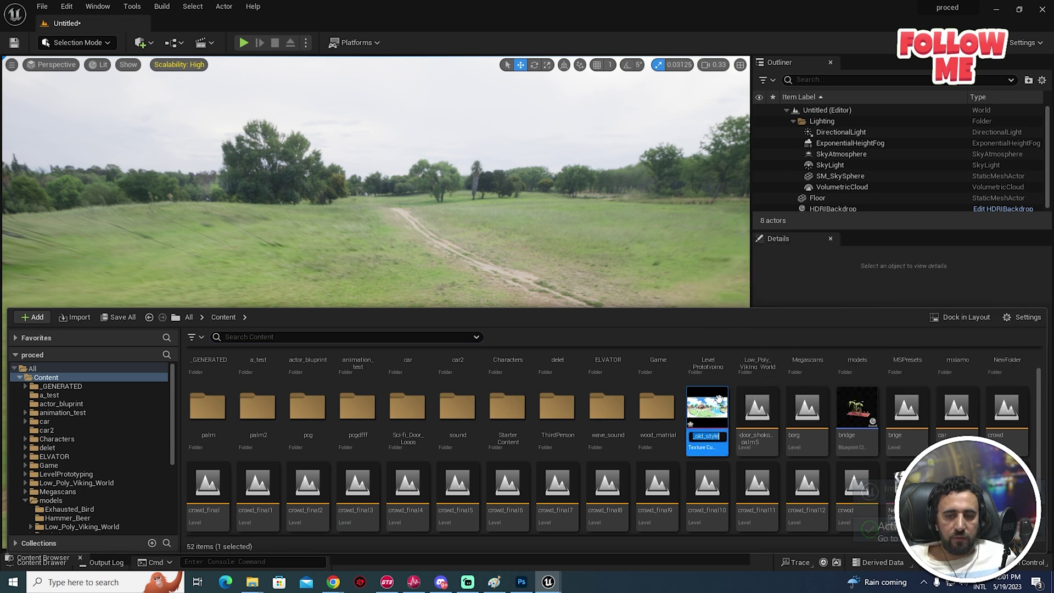
{"action": "left_click", "coordinate": [582, 234]}
- Set the HDRI Backdrop's Cubemap to the selected anime village texture
{"action": "left_click", "coordinate": [494, 307]}
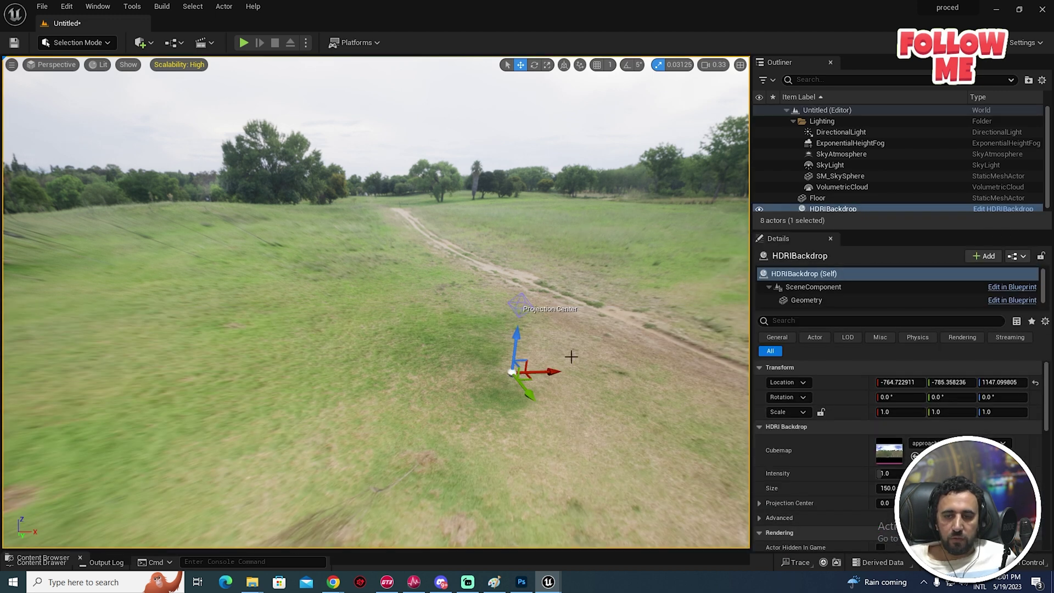
{"action": "left_click", "coordinate": [910, 444]}
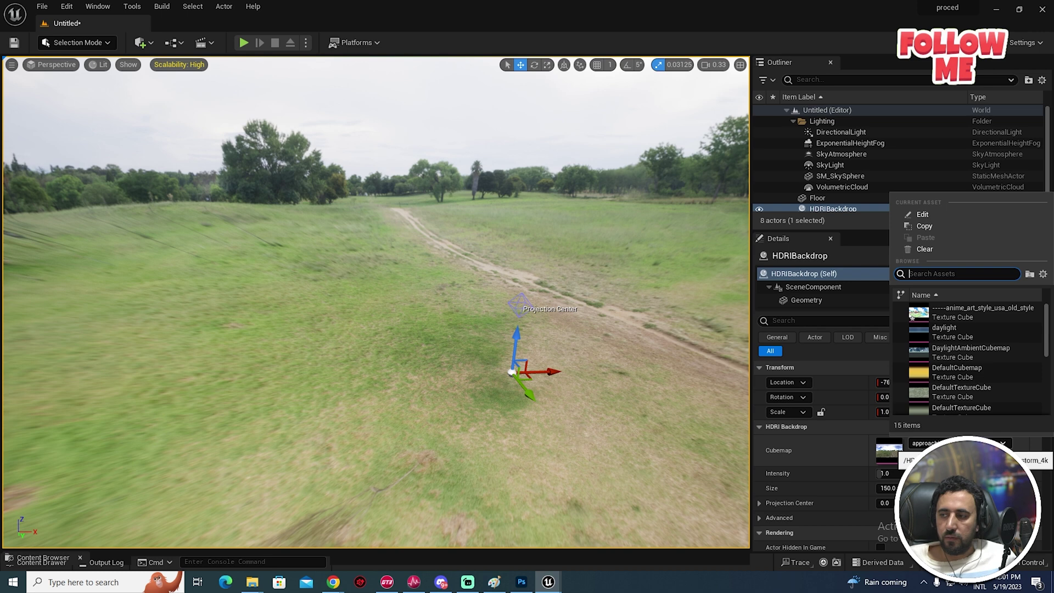
{"action": "key", "text": "Escape"}
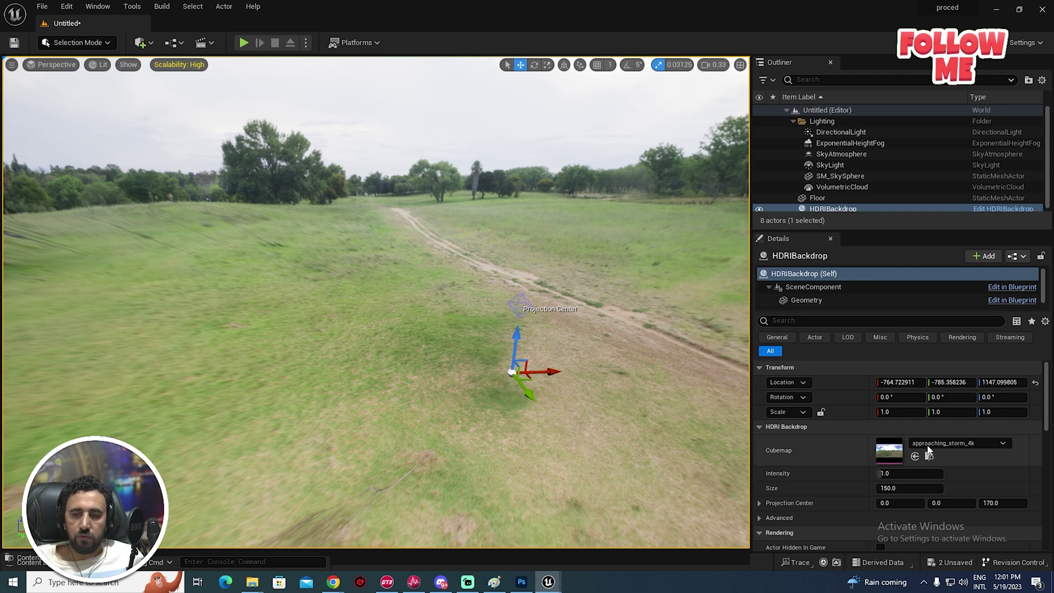
{"action": "left_click", "coordinate": [955, 444]}
{"action": "left_click_drag", "start_coordinate": [946, 315], "coordinate": [971, 280]}
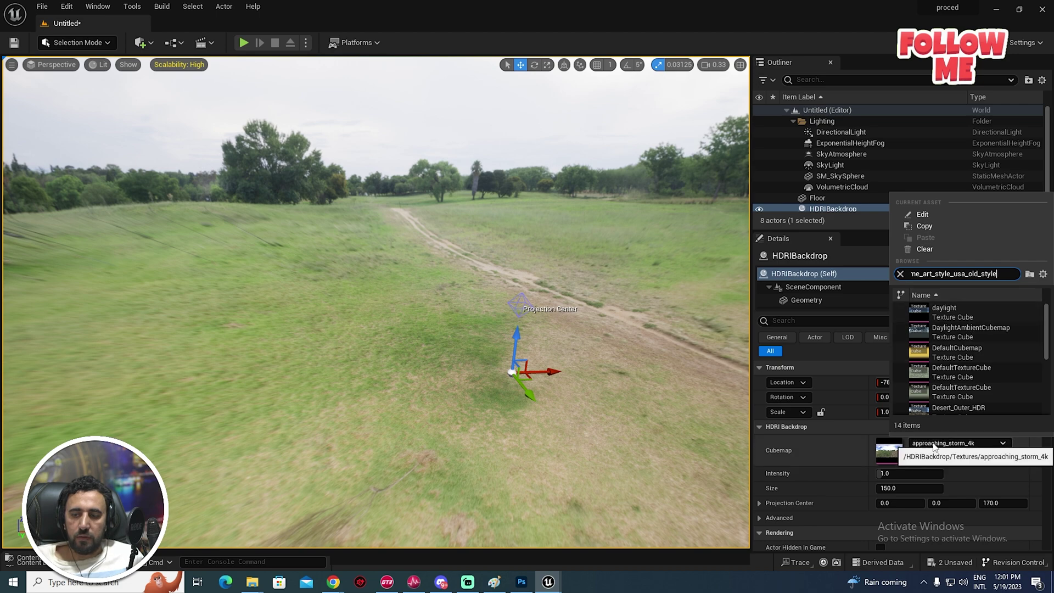
{"action": "left_click", "coordinate": [636, 367]}
{"action": "key", "text": "ctrl+space"}
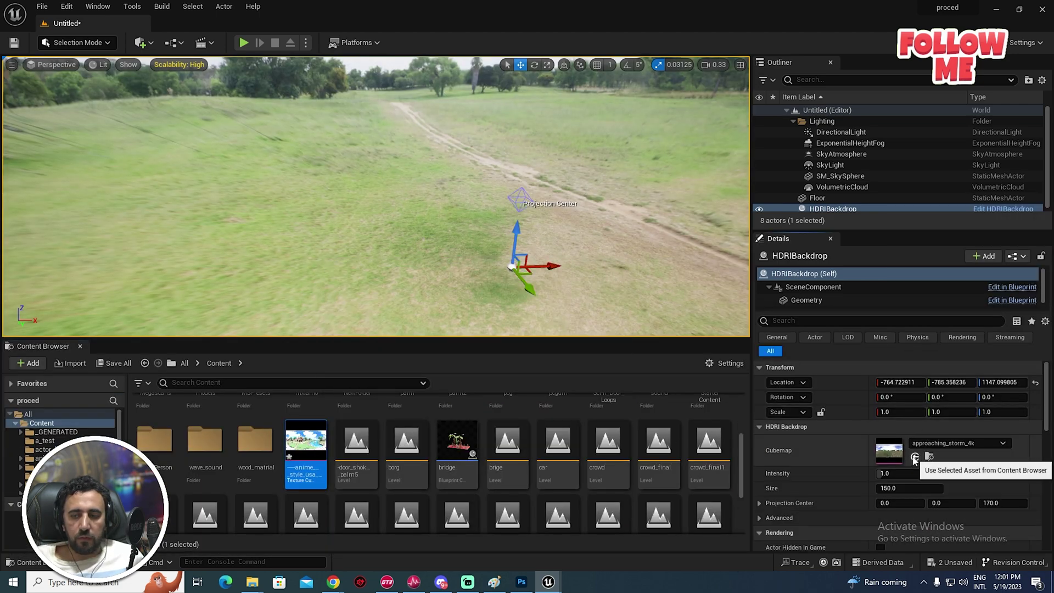
{"action": "left_click", "coordinate": [929, 456]}
- Enlarge the viewport to full window width and look around the anime village
{"action": "left_click_drag", "start_coordinate": [590, 338], "coordinate": [576, 498]}
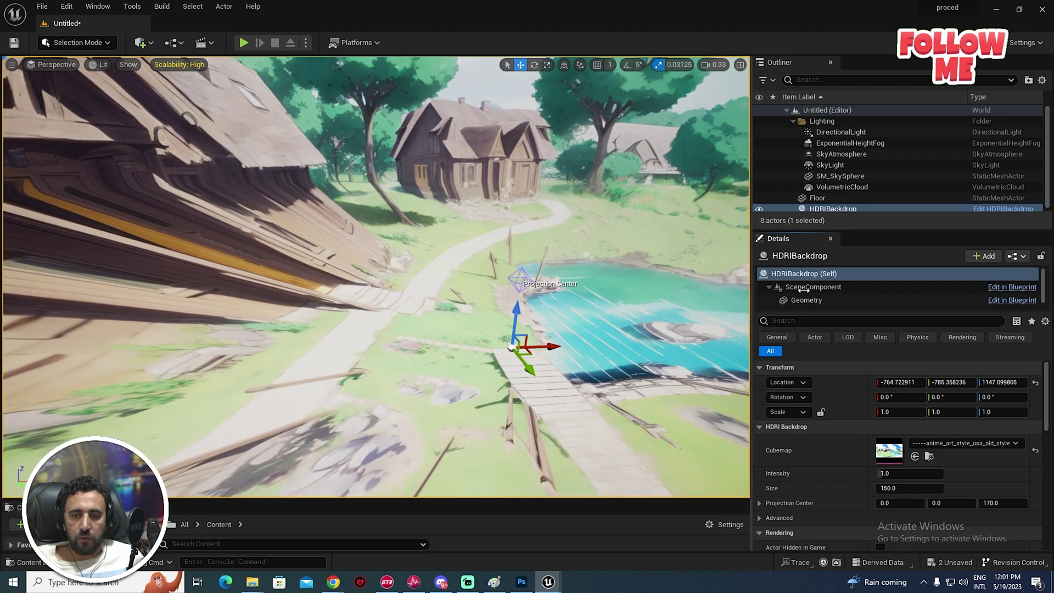
{"action": "left_click_drag", "start_coordinate": [745, 282], "coordinate": [1053, 289]}
{"action": "mouse_move", "coordinate": [577, 288]}
{"action": "right_mouse_down"}
{"action": "mouse_move", "coordinate": [412, 289]}
{"action": "mouse_move", "coordinate": [618, 313]}
{"action": "right_mouse_up"}
{"action": "mouse_move", "coordinate": [527, 288]}
{"action": "right_mouse_down"}
{"action": "mouse_move", "coordinate": [741, 288]}
{"action": "mouse_move", "coordinate": [453, 313]}
{"action": "mouse_move", "coordinate": [412, 329]}
{"action": "mouse_move", "coordinate": [247, 248]}
{"action": "mouse_move", "coordinate": [659, 329]}
{"action": "mouse_move", "coordinate": [700, 313]}
{"action": "mouse_move", "coordinate": [495, 247]}
{"action": "mouse_move", "coordinate": [330, 289]}
{"action": "mouse_move", "coordinate": [165, 248]}
{"action": "mouse_move", "coordinate": [494, 330]}
{"action": "mouse_move", "coordinate": [576, 371]}
{"action": "mouse_move", "coordinate": [527, 371]}
{"action": "right_mouse_up"}
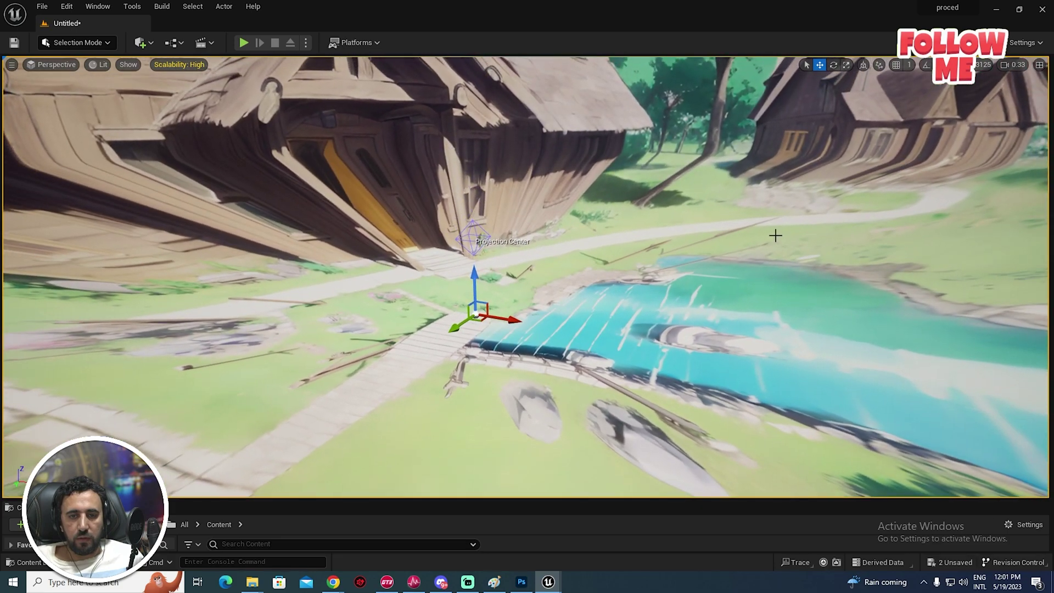
{"action": "mouse_move", "coordinate": [527, 289]}
{"action": "right_mouse_down"}
{"action": "mouse_move", "coordinate": [412, 205]}
{"action": "mouse_move", "coordinate": [527, 412]}
{"action": "mouse_move", "coordinate": [511, 207]}
{"action": "right_mouse_up"}
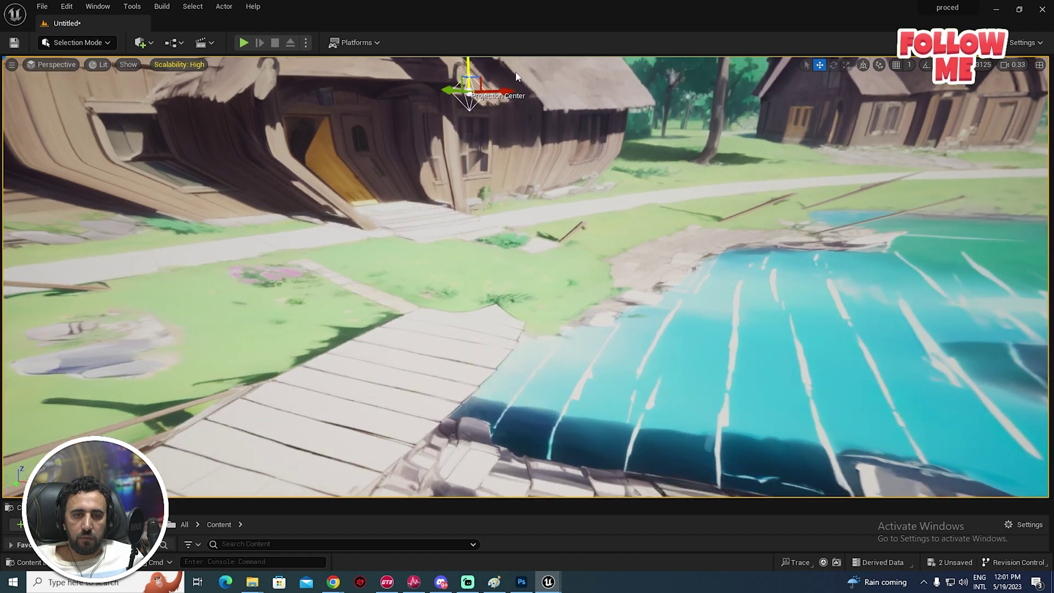
{"action": "mouse_move", "coordinate": [517, 77]}
{"action": "right_mouse_down"}
{"action": "mouse_move", "coordinate": [330, 164]}
{"action": "mouse_move", "coordinate": [608, 259]}
{"action": "right_mouse_up"}
{"action": "right_click_drag", "start_coordinate": [488, 227], "coordinate": [510, 164]}
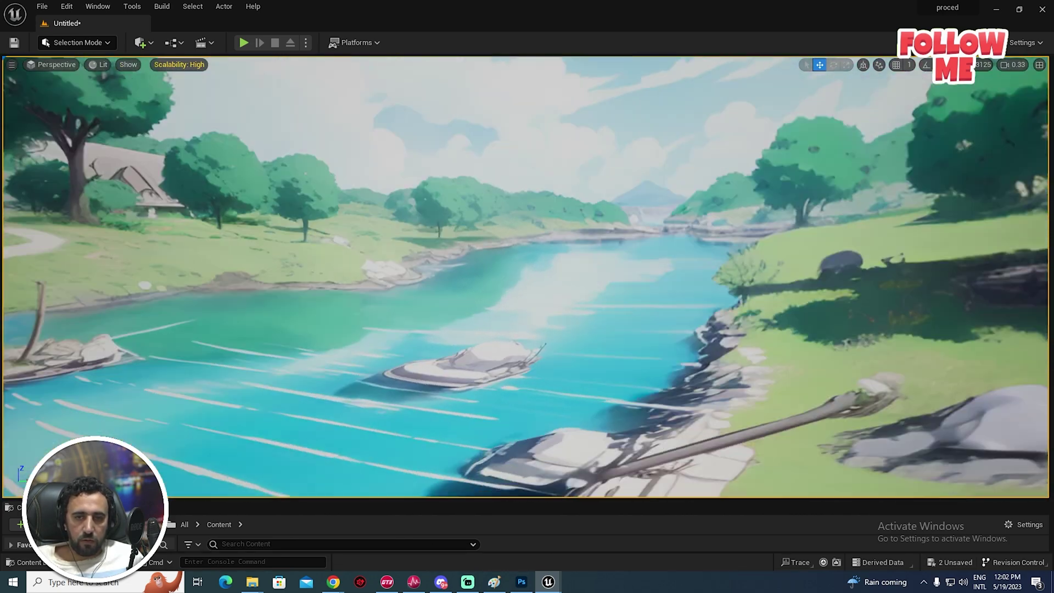
{"action": "right_click_drag", "start_coordinate": [528, 280], "coordinate": [330, 280]}
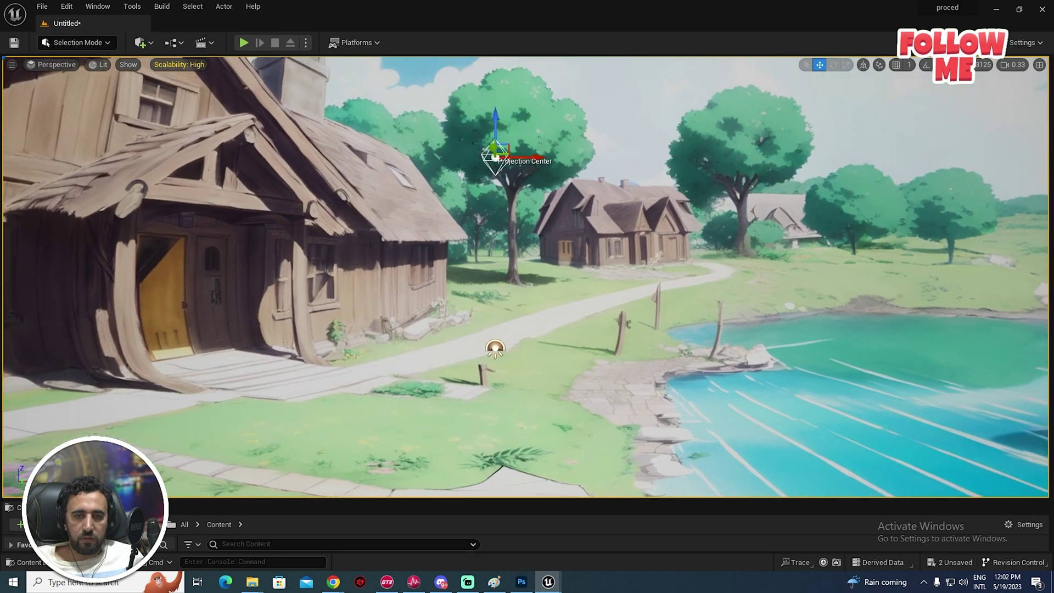
{"action": "mouse_move", "coordinate": [526, 281]}
{"action": "right_mouse_down"}
{"action": "mouse_move", "coordinate": [413, 206]}
{"action": "mouse_move", "coordinate": [527, 297]}
{"action": "right_mouse_up"}
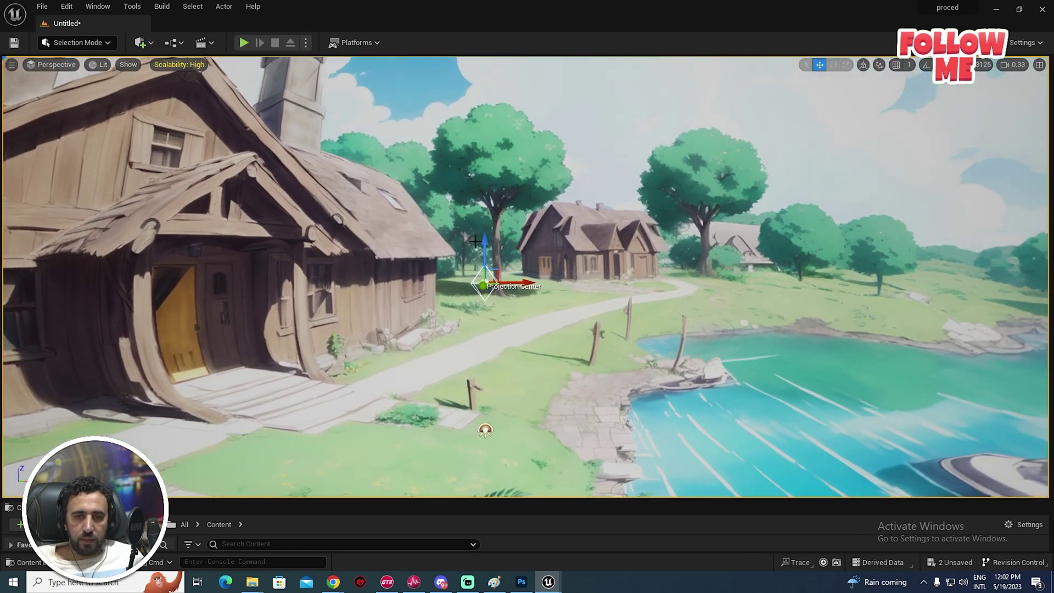
{"action": "right_click_drag", "start_coordinate": [486, 429], "coordinate": [485, 280]}
{"action": "mouse_move", "coordinate": [690, 297]}
{"action": "right_mouse_down"}
{"action": "mouse_move", "coordinate": [412, 248]}
{"action": "mouse_move", "coordinate": [517, 254]}
{"action": "right_mouse_up"}
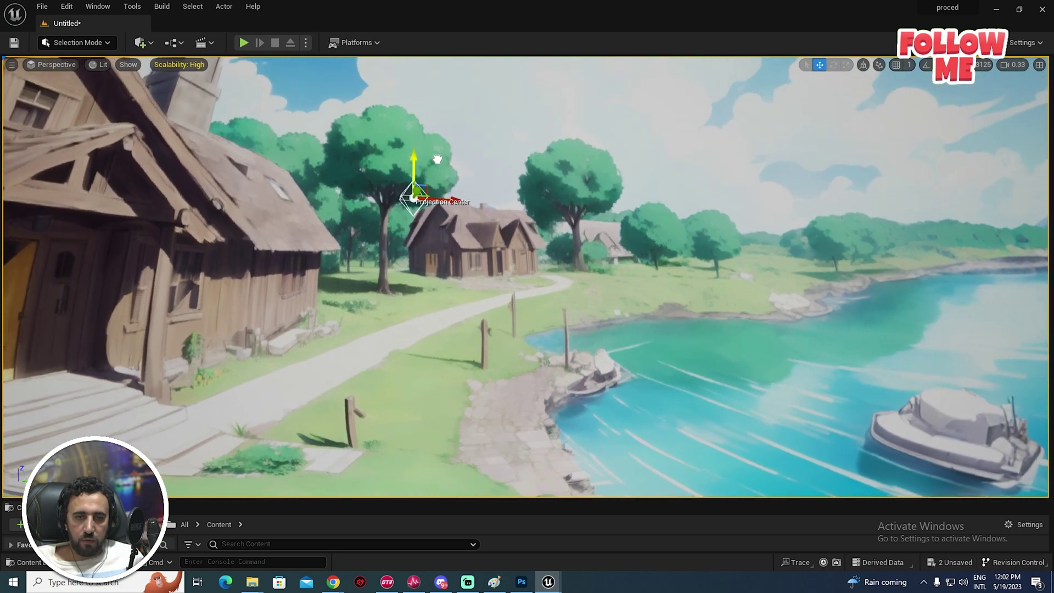
{"action": "mouse_move", "coordinate": [420, 189]}
{"action": "right_mouse_down"}
{"action": "mouse_move", "coordinate": [93, 413]}
{"action": "mouse_move", "coordinate": [247, 329]}
{"action": "mouse_move", "coordinate": [86, 131]}
{"action": "mouse_move", "coordinate": [329, 248]}
{"action": "mouse_move", "coordinate": [422, 321]}
{"action": "mouse_move", "coordinate": [296, 271]}
{"action": "mouse_move", "coordinate": [642, 289]}
{"action": "right_mouse_up"}
- View the river bank from the opposite side and start Play From Here
{"action": "key", "text": "ctrl+space"}
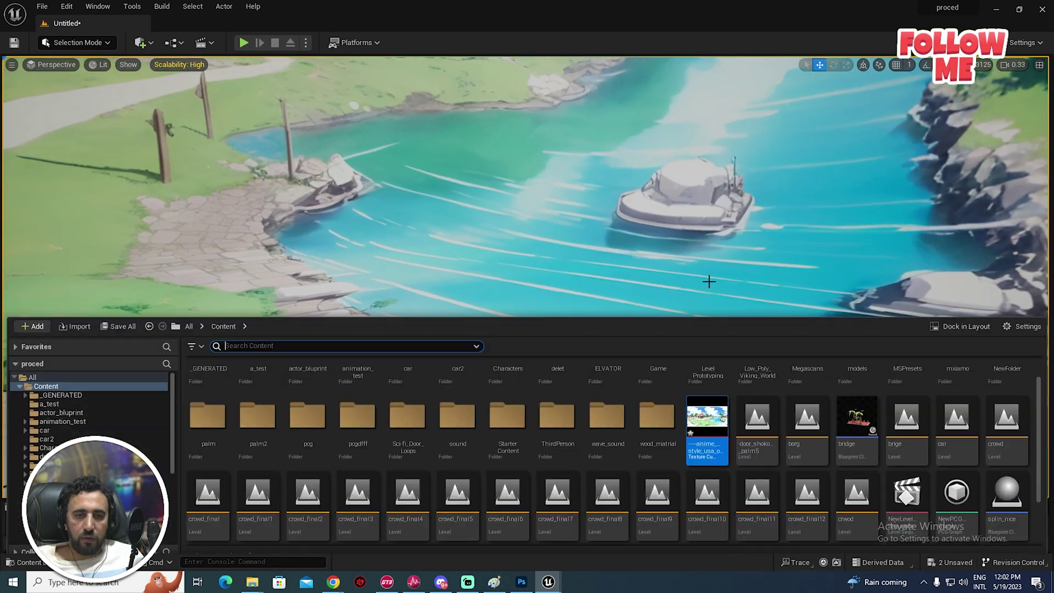
{"action": "key", "text": "ctrl+space"}
{"action": "right_click_drag", "start_coordinate": [728, 188], "coordinate": [931, 189]}
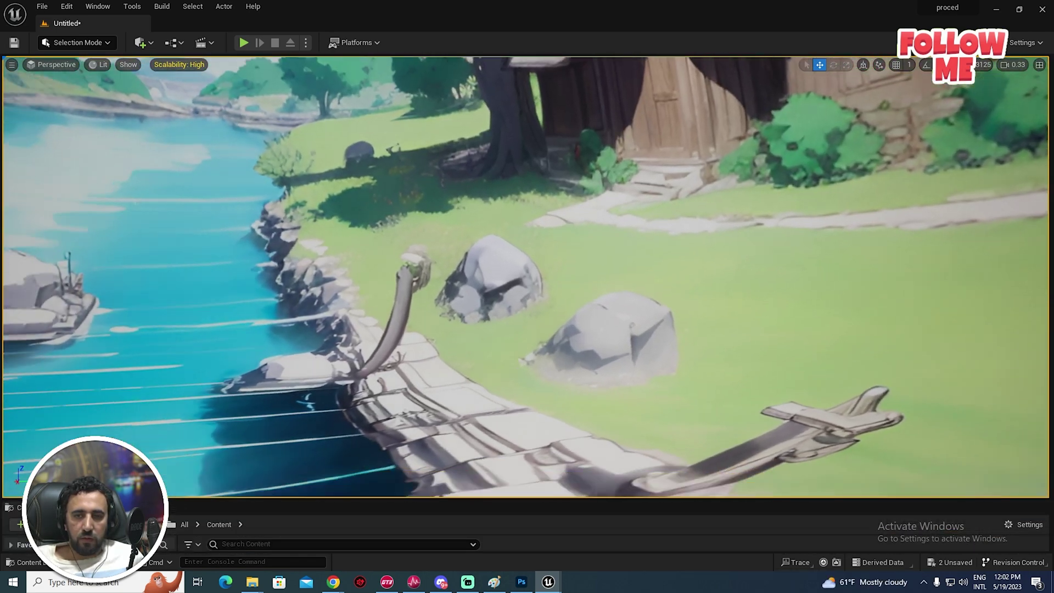
{"action": "mouse_move", "coordinate": [524, 294]}
{"action": "right_mouse_down"}
{"action": "mouse_move", "coordinate": [462, 264]}
{"action": "mouse_move", "coordinate": [411, 218]}
{"action": "right_mouse_up"}
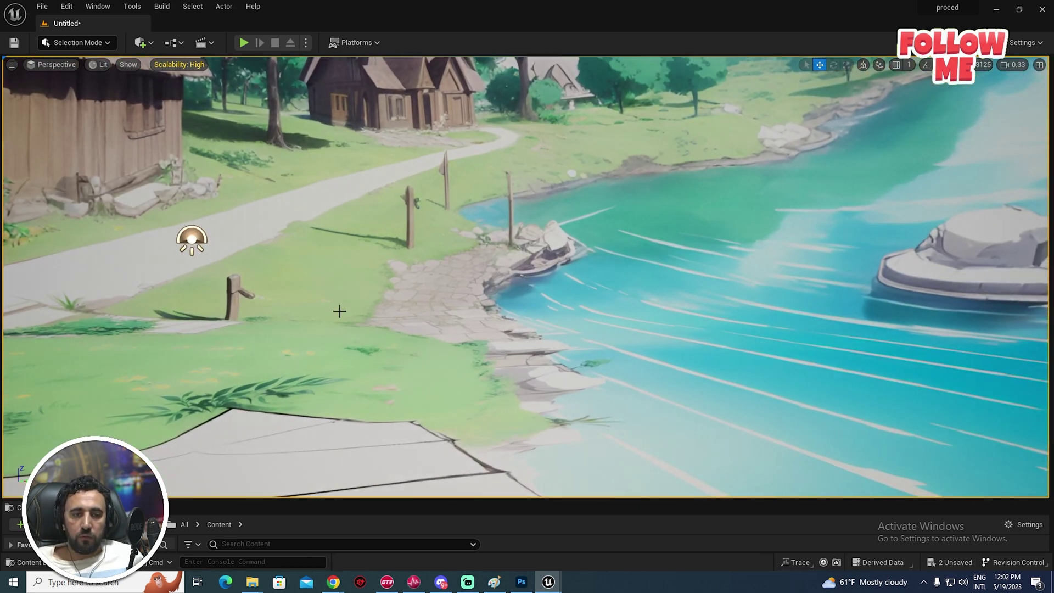
{"action": "right_click", "coordinate": [330, 305]}
{"action": "left_click", "coordinate": [380, 337]}
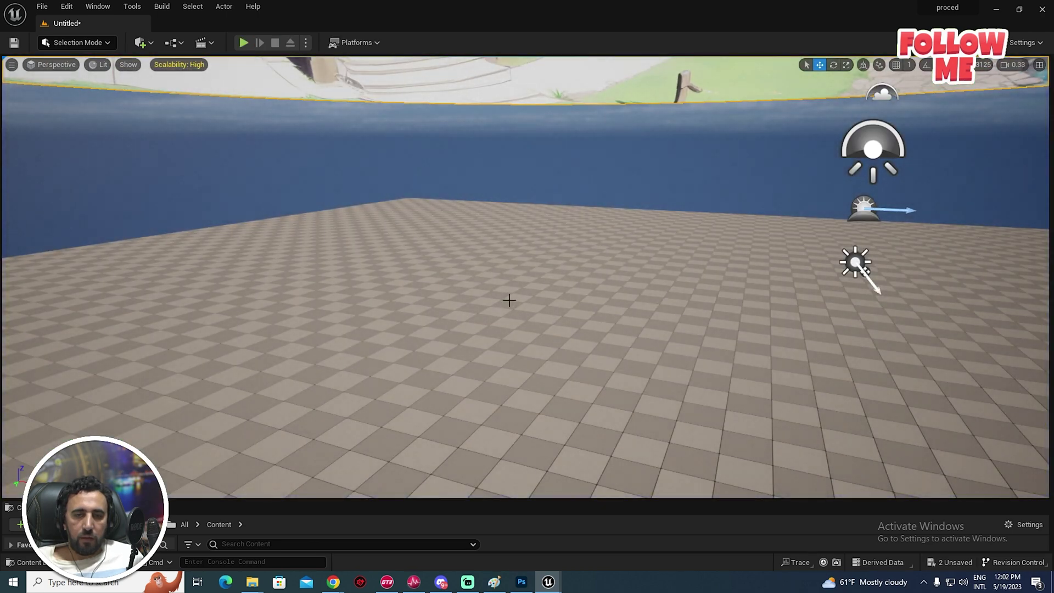
- Fly into the village scene and nudge the backdrop lower on its Z gizmo
{"action": "right_click_drag", "start_coordinate": [508, 300], "coordinate": [509, 181]}
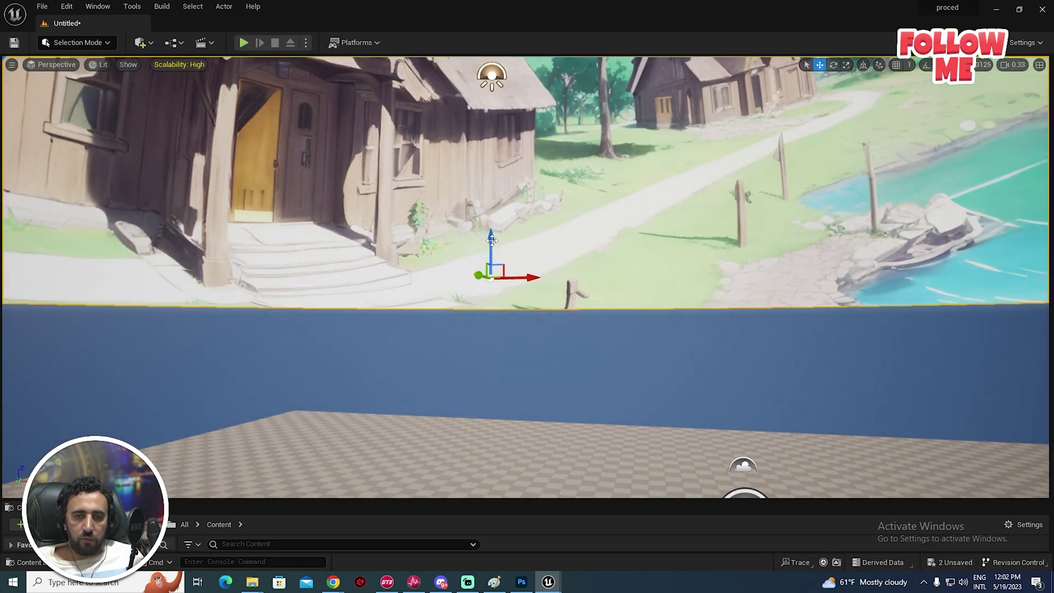
{"action": "right_click_drag", "start_coordinate": [491, 240], "coordinate": [562, 371]}
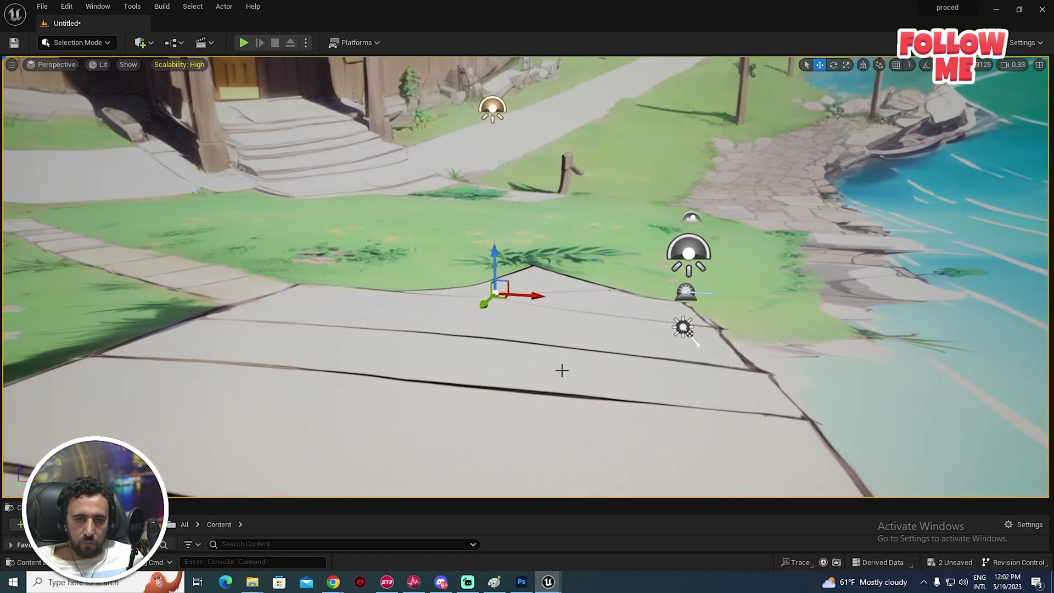
{"action": "mouse_move", "coordinate": [494, 262]}
{"action": "left_mouse_down"}
{"action": "mouse_move", "coordinate": [501, 313]}
{"action": "mouse_move", "coordinate": [504, 263]}
{"action": "left_mouse_up"}
- Play from this spot and run the mannequin around the village with W
{"action": "right_click", "coordinate": [550, 279]}
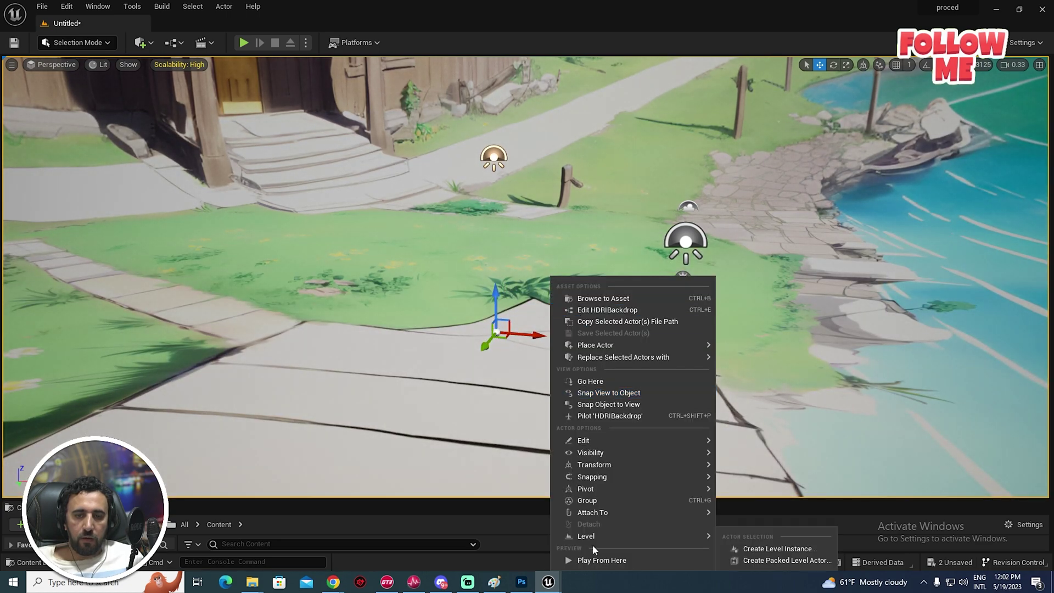
{"action": "left_click", "coordinate": [601, 560]}
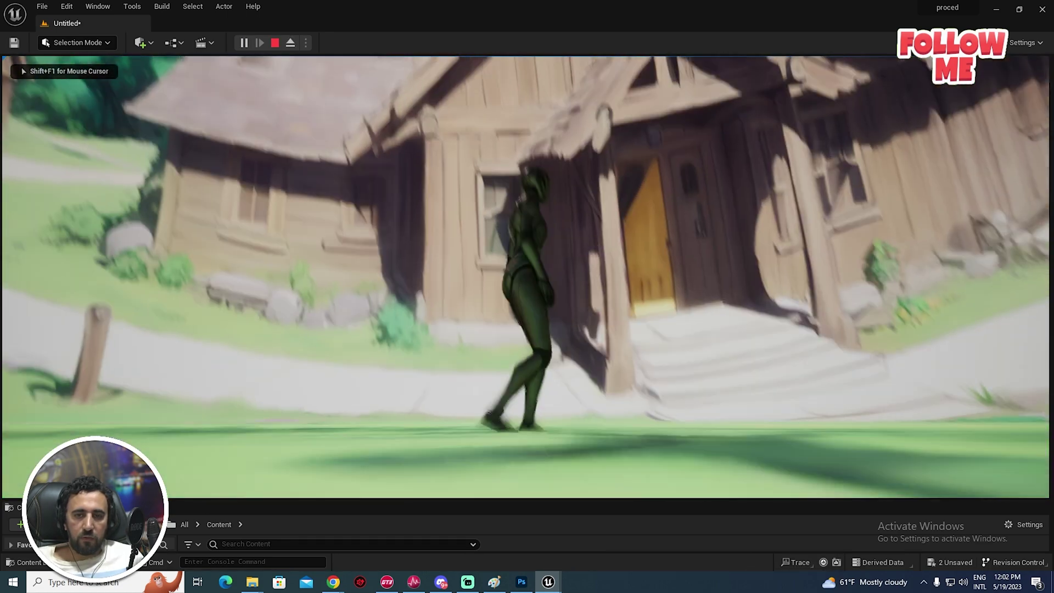
{"action": "key", "text": "w"}
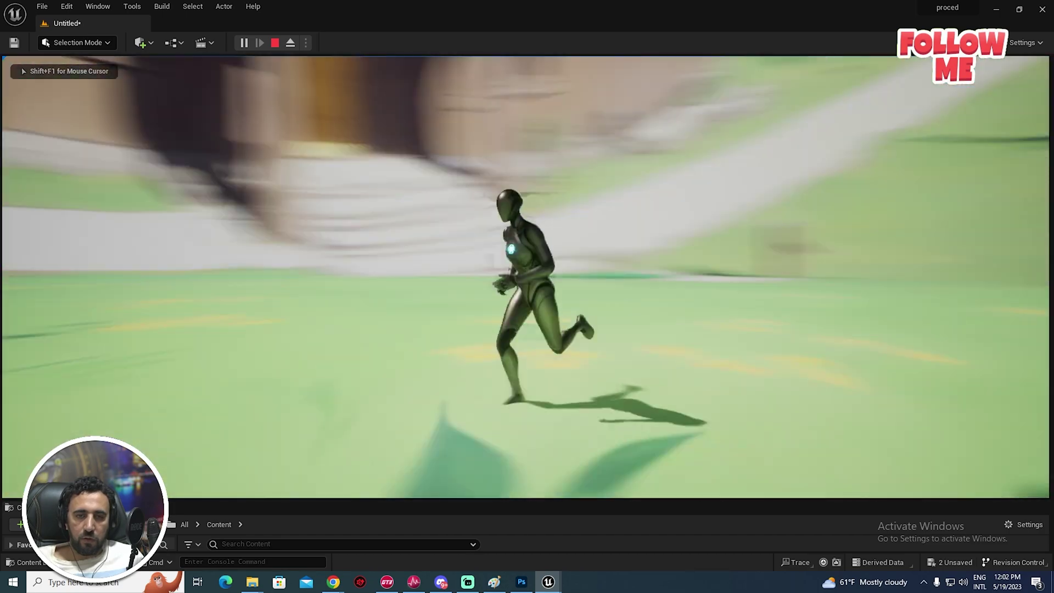
{"action": "key", "text": "w"}
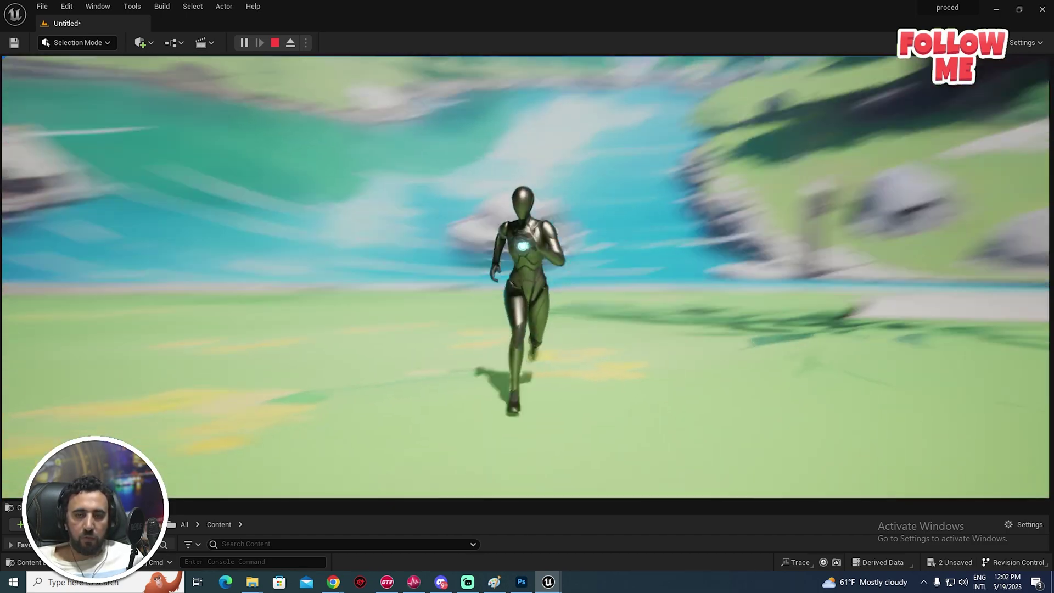
- Stop the play session and fly the view over to the lakeside pier
{"action": "key", "text": "Escape"}
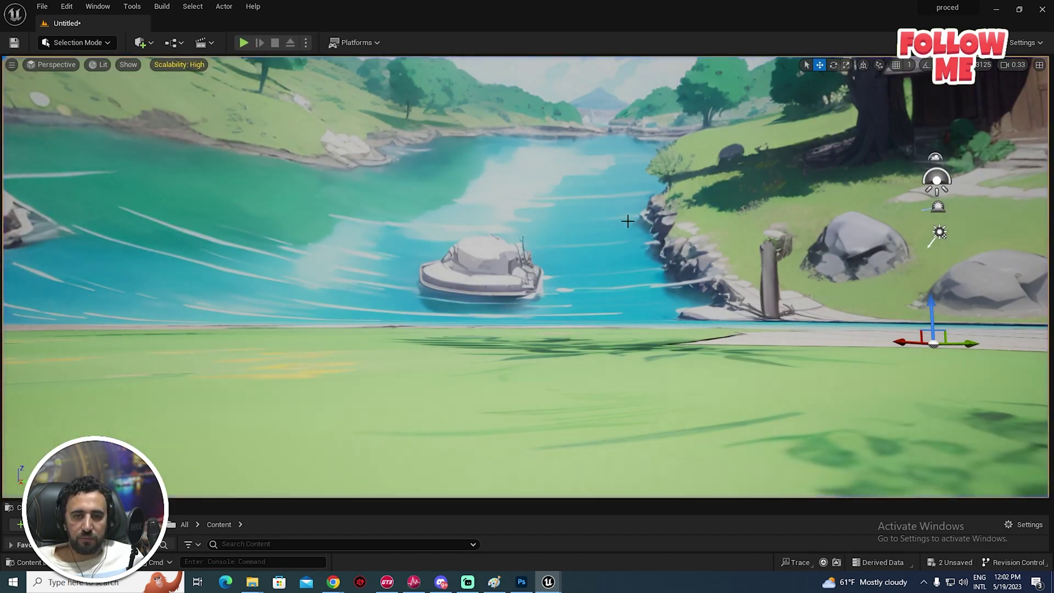
{"action": "right_click_drag", "start_coordinate": [628, 221], "coordinate": [668, 214]}
{"action": "right_click_drag", "start_coordinate": [722, 233], "coordinate": [758, 256]}
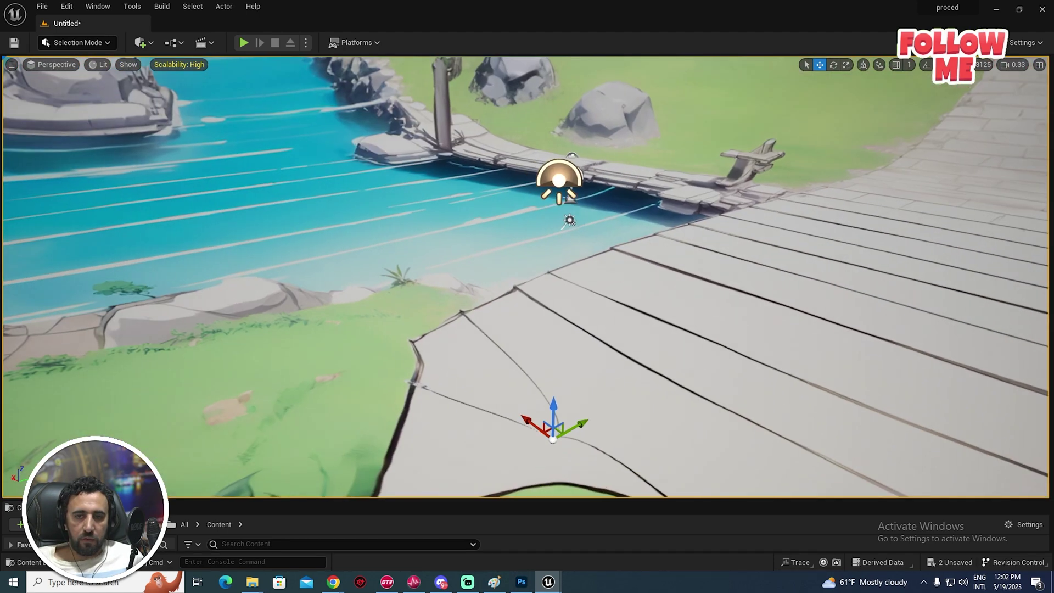
- Browse the Content Drawer to Characters > Mannequins > Meshes
{"action": "key", "text": "ctrl+space"}
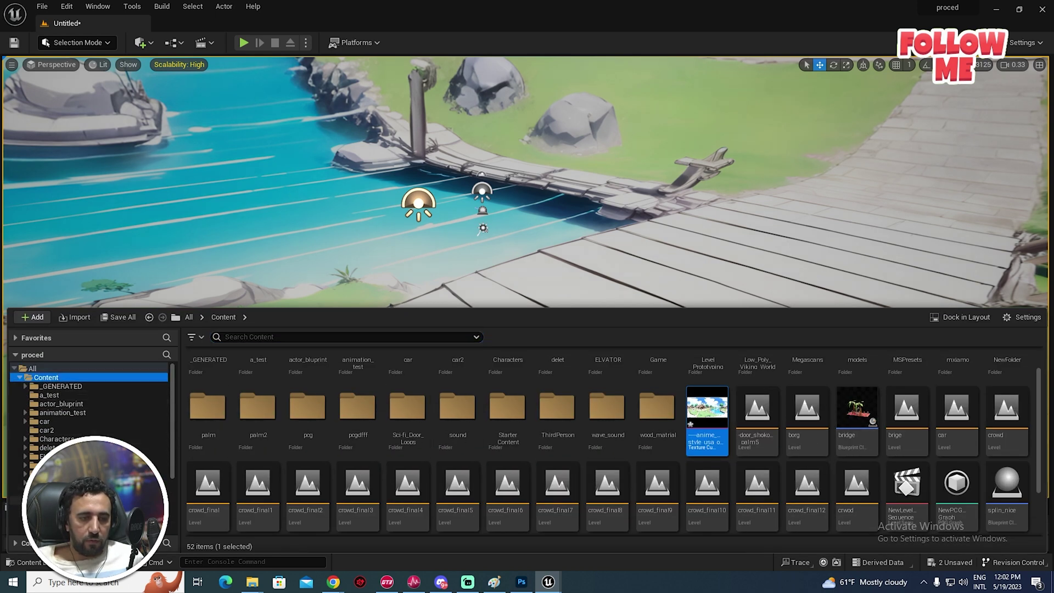
{"action": "scroll", "coordinate": [90, 412], "scroll_direction": "down", "scroll_amount": 1}
{"action": "scroll", "coordinate": [91, 412], "scroll_direction": "down", "scroll_amount": 3}
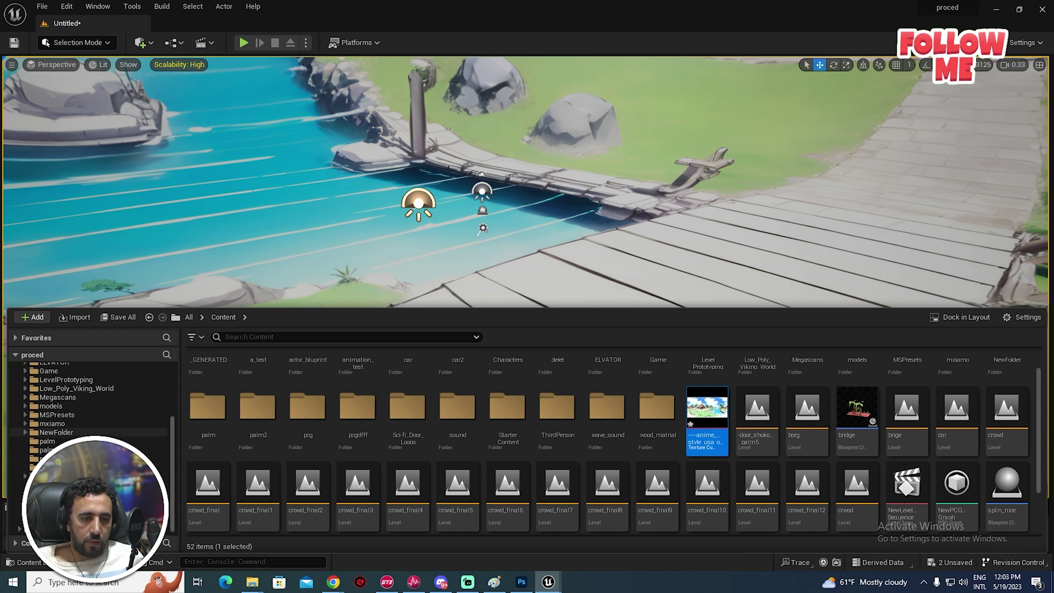
{"action": "scroll", "coordinate": [90, 412], "scroll_direction": "up", "scroll_amount": 3}
{"action": "left_click", "coordinate": [56, 415]}
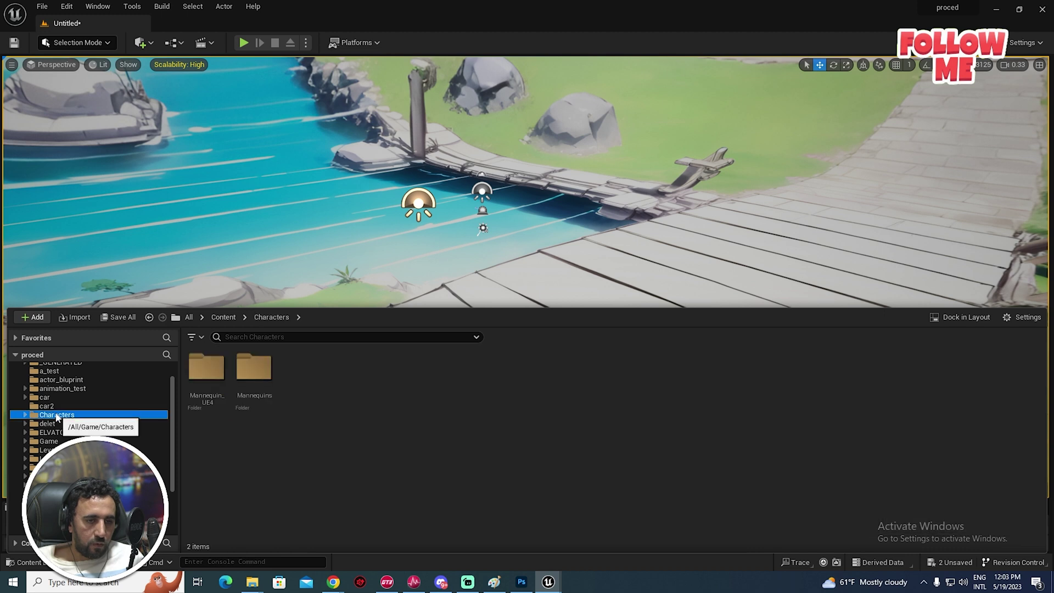
{"action": "double_click", "coordinate": [253, 369]}
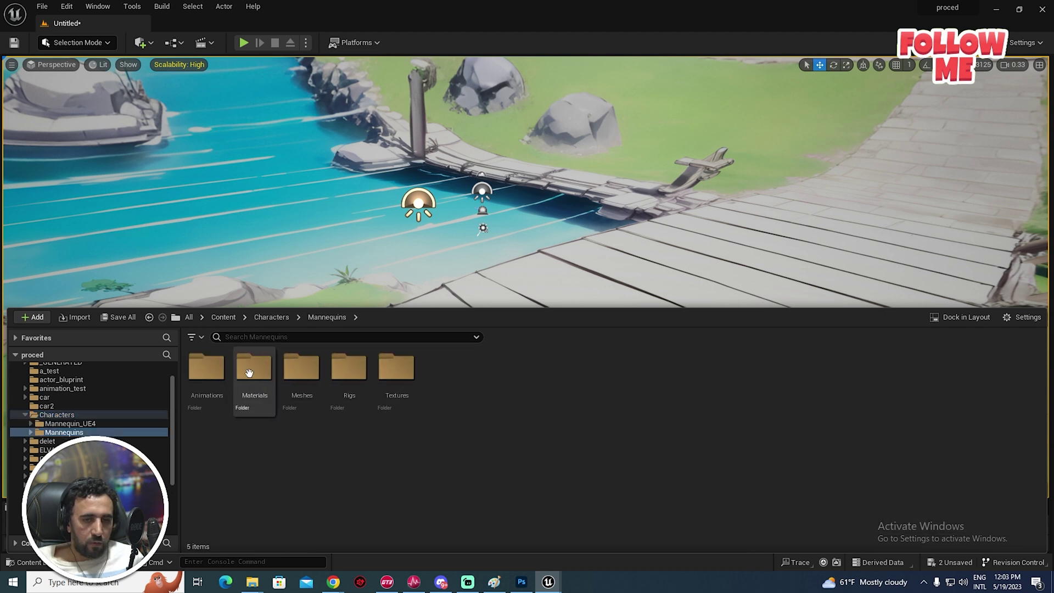
{"action": "double_click", "coordinate": [302, 368]}
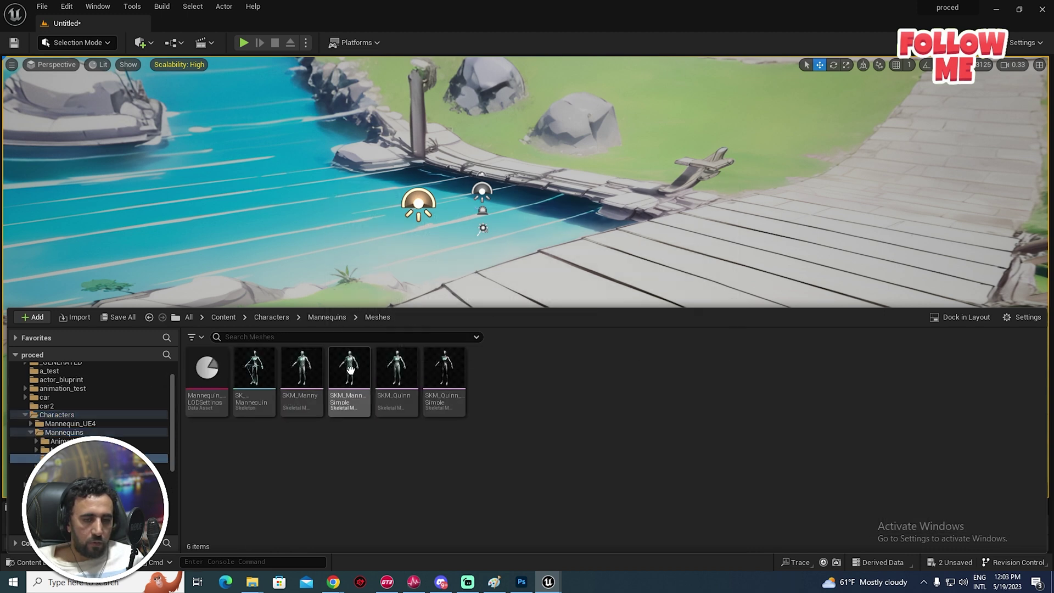
- Place SKM_Manny on the plank walkway and focus the view on it
{"action": "left_click_drag", "start_coordinate": [611, 264], "coordinate": [594, 294]}
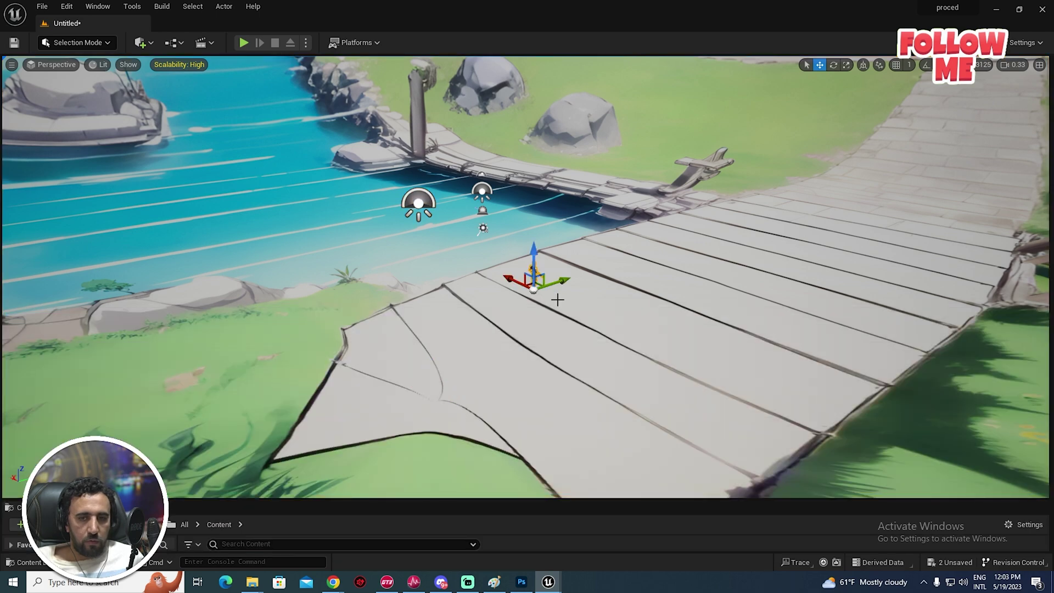
{"action": "key", "text": "f"}
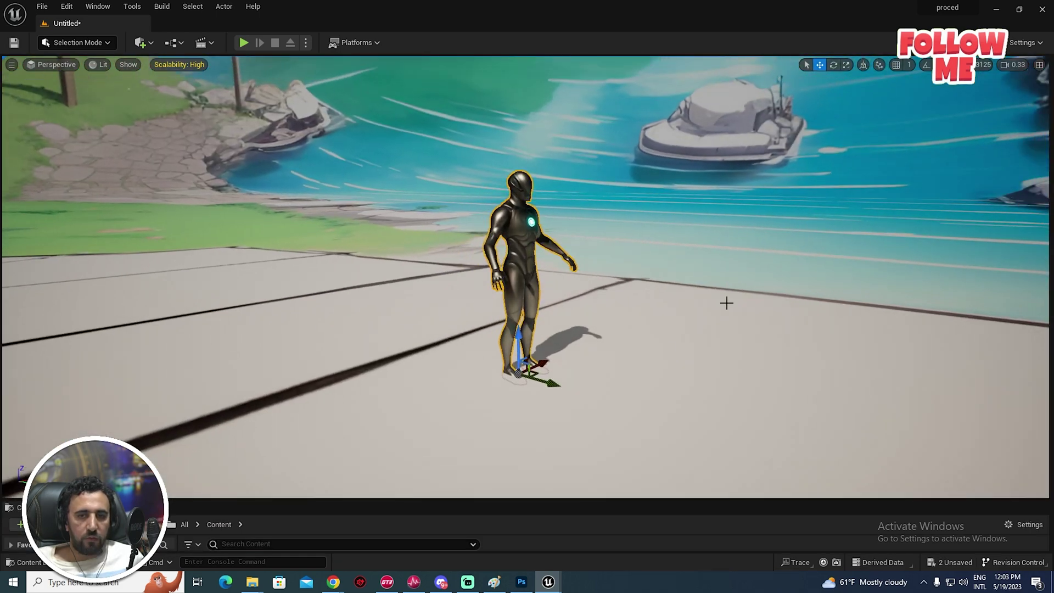
{"action": "right_click_drag", "start_coordinate": [670, 352], "coordinate": [494, 247]}
{"action": "right_click_drag", "start_coordinate": [527, 288], "coordinate": [494, 247]}
- Deselect the mannequin, pull back, and reveal the Outliner and Details panels
{"action": "key", "text": "Escape"}
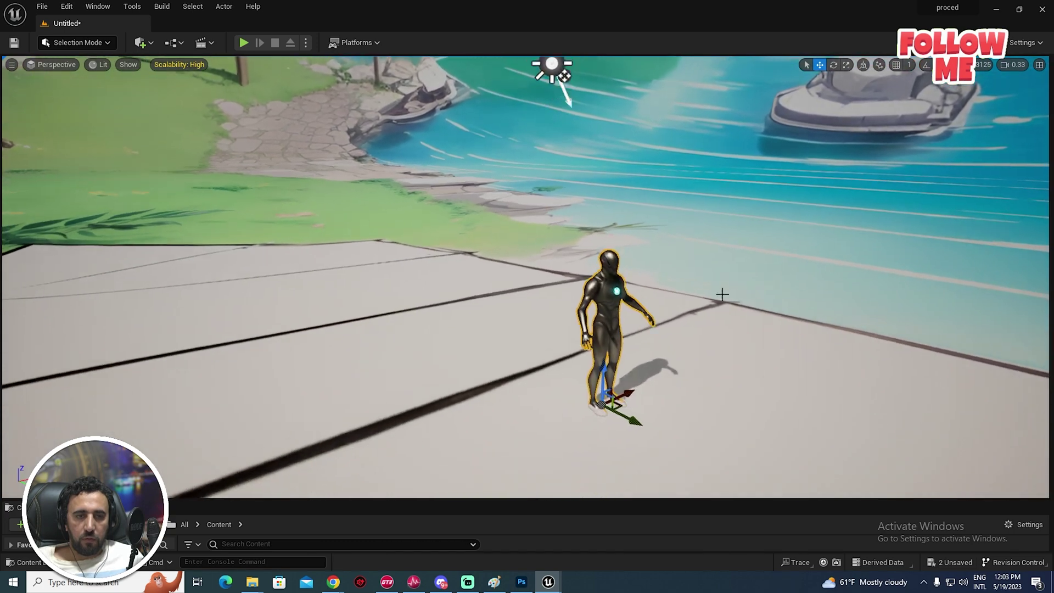
{"action": "right_click_drag", "start_coordinate": [528, 288], "coordinate": [784, 403]}
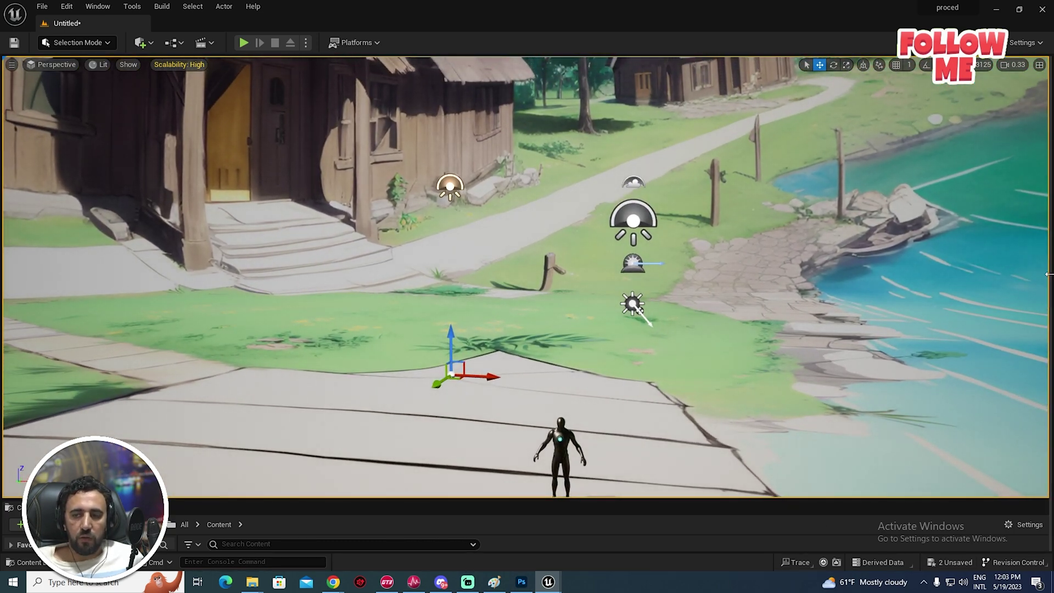
{"action": "left_click_drag", "start_coordinate": [1047, 273], "coordinate": [819, 273]}
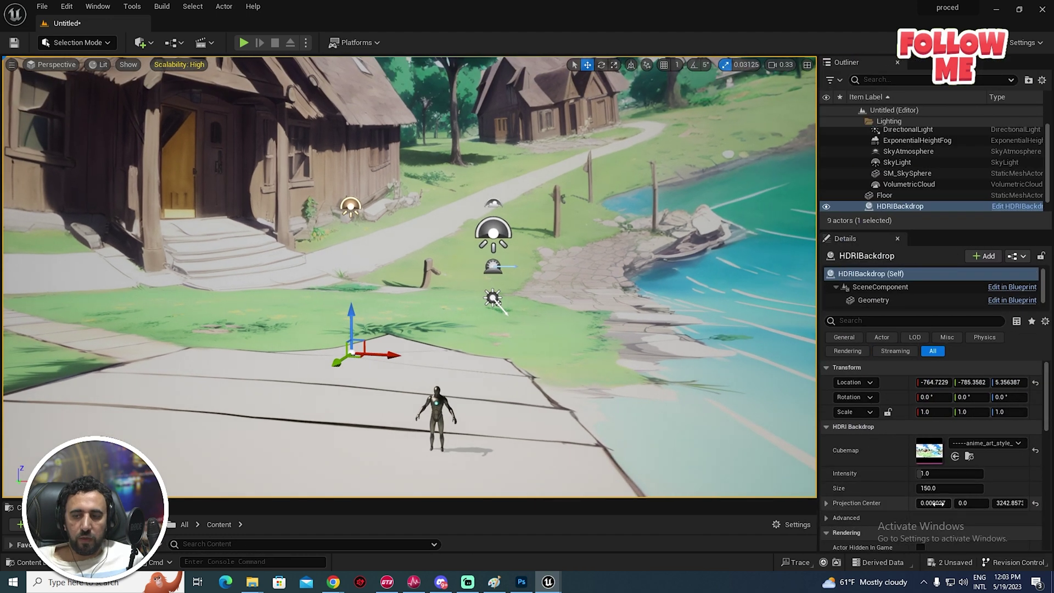
- Set the HDRI Backdrop's locked uniform scale to 0.2
{"action": "left_click", "coordinate": [931, 411]}
{"action": "type", "text": "0.2"}
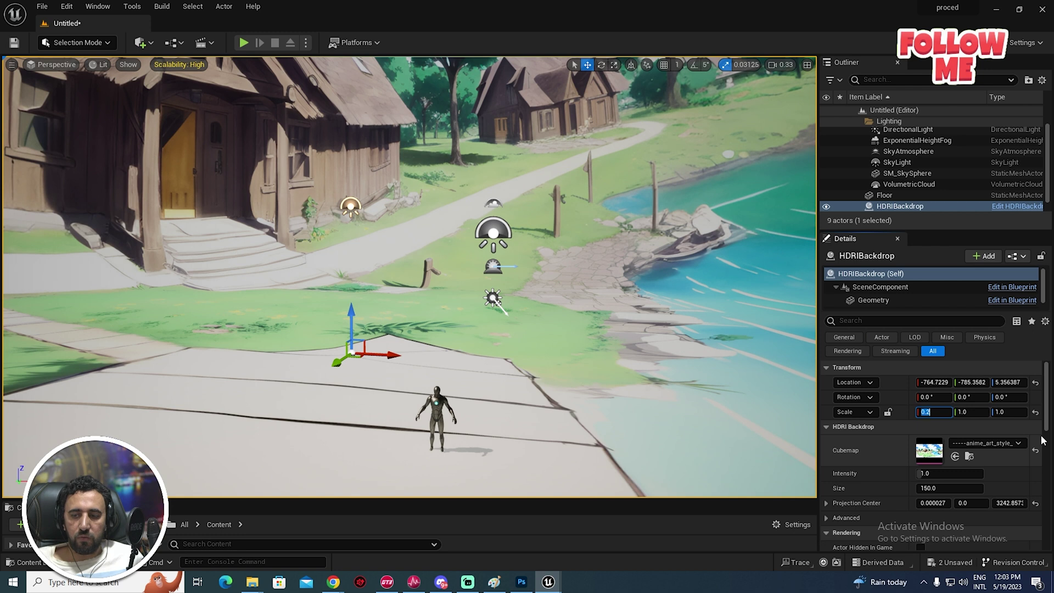
{"action": "key", "text": "ctrl+z"}
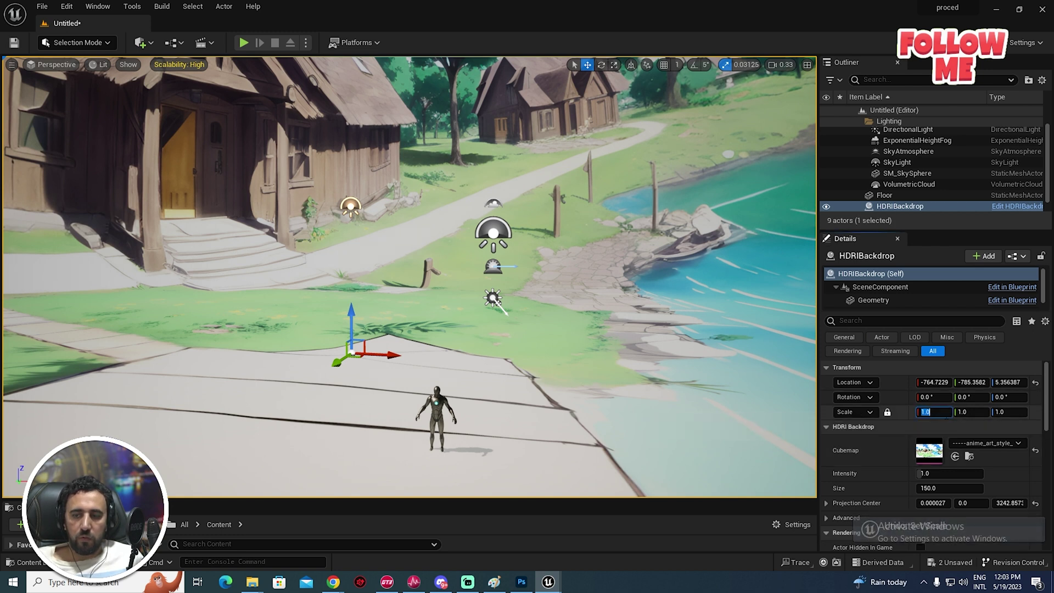
{"action": "key", "text": "Return"}
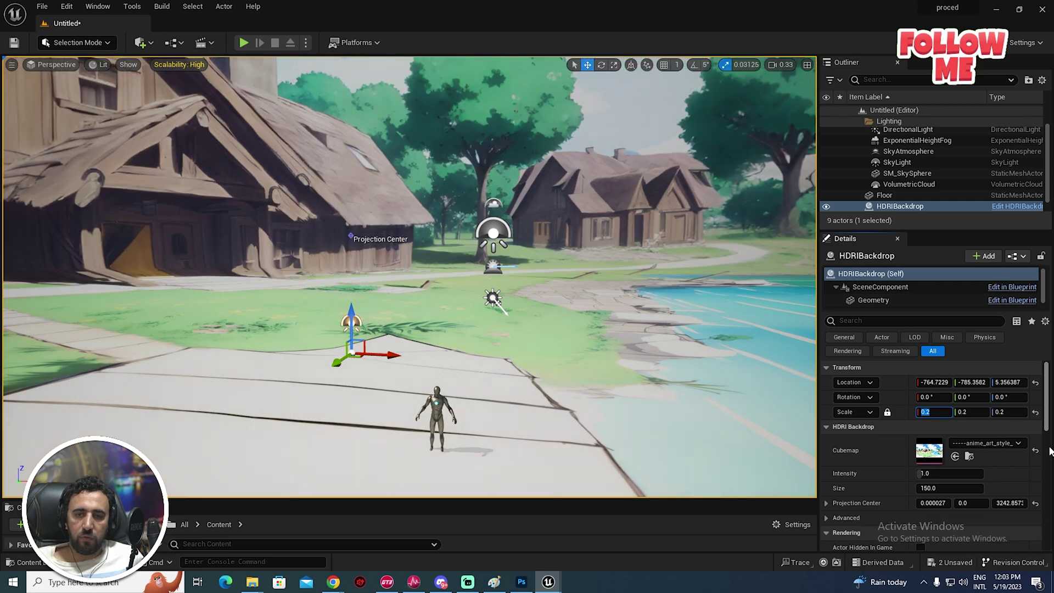
- Fly around the mannequin to inspect the resized village from ground level
{"action": "right_click_drag", "start_coordinate": [412, 289], "coordinate": [329, 247]}
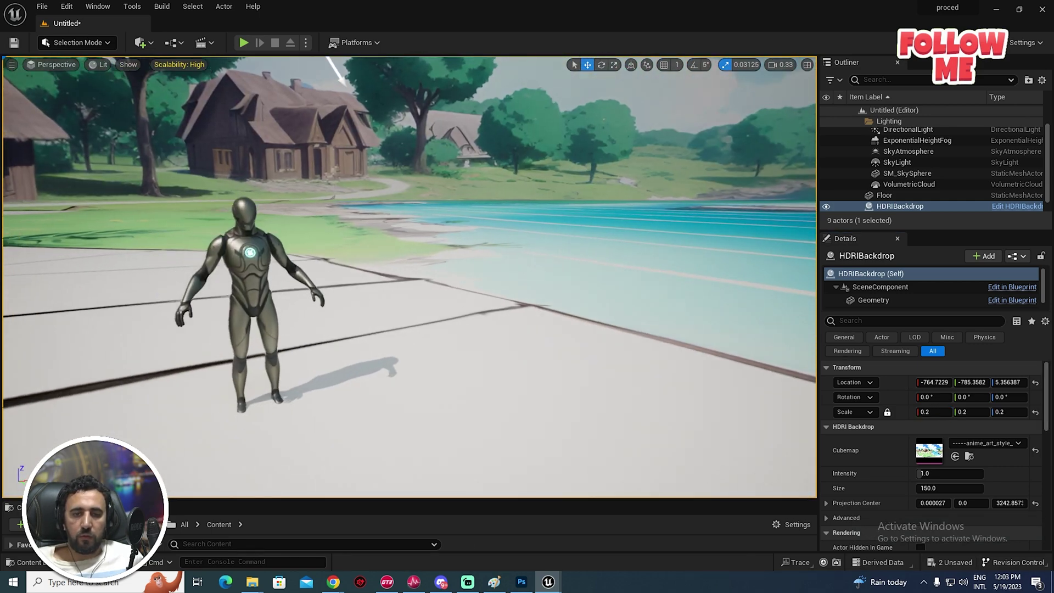
{"action": "right_click_drag", "start_coordinate": [411, 289], "coordinate": [288, 273]}
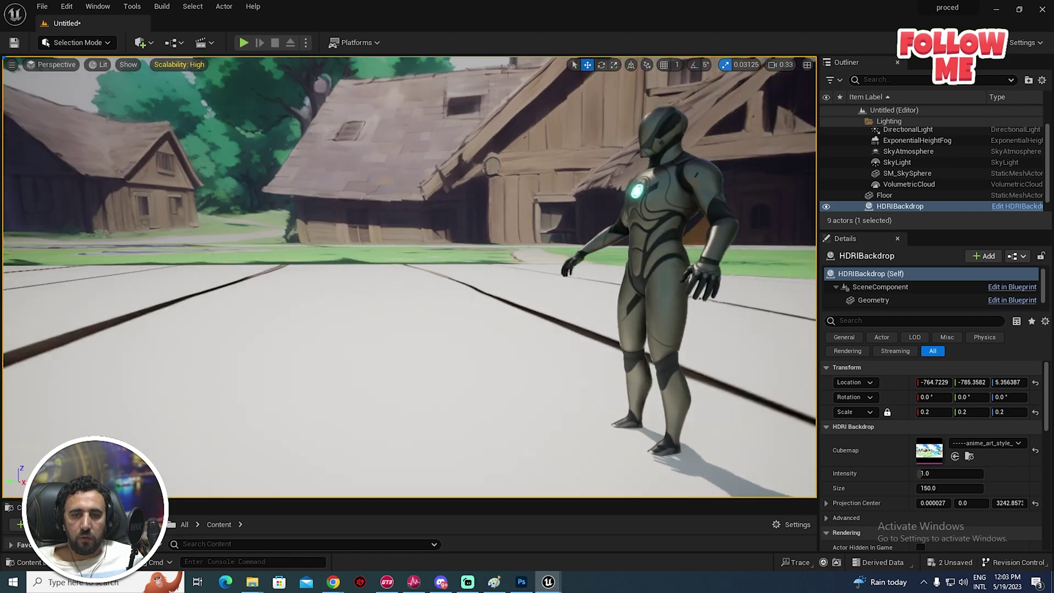
{"action": "right_click_drag", "start_coordinate": [412, 288], "coordinate": [330, 247]}
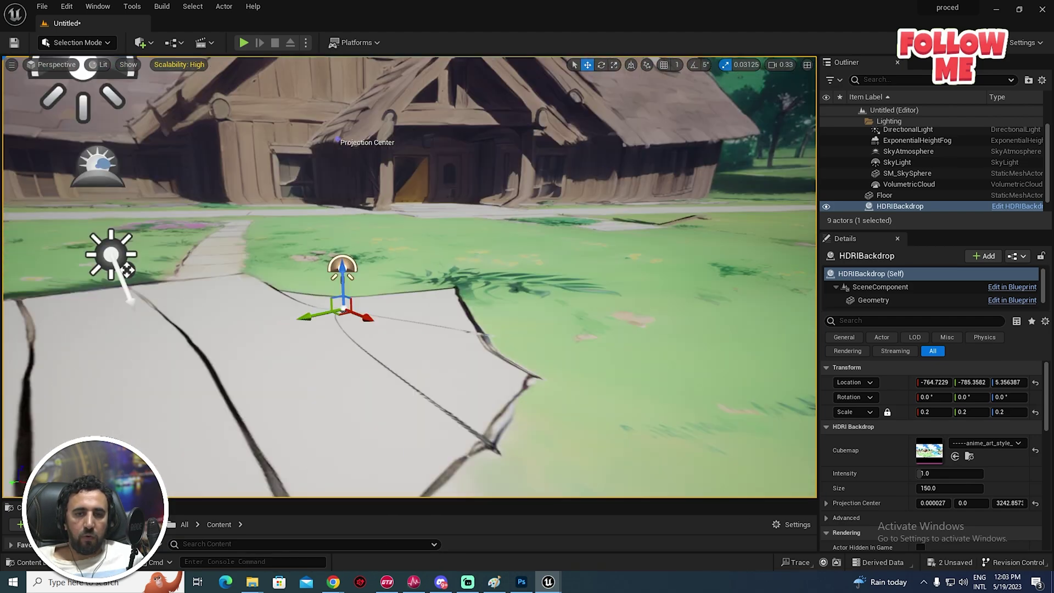
{"action": "mouse_move", "coordinate": [412, 288]}
{"action": "right_mouse_down"}
{"action": "mouse_move", "coordinate": [533, 285]}
{"action": "mouse_move", "coordinate": [524, 145]}
{"action": "mouse_move", "coordinate": [429, 206]}
{"action": "mouse_move", "coordinate": [444, 206]}
{"action": "right_mouse_up"}
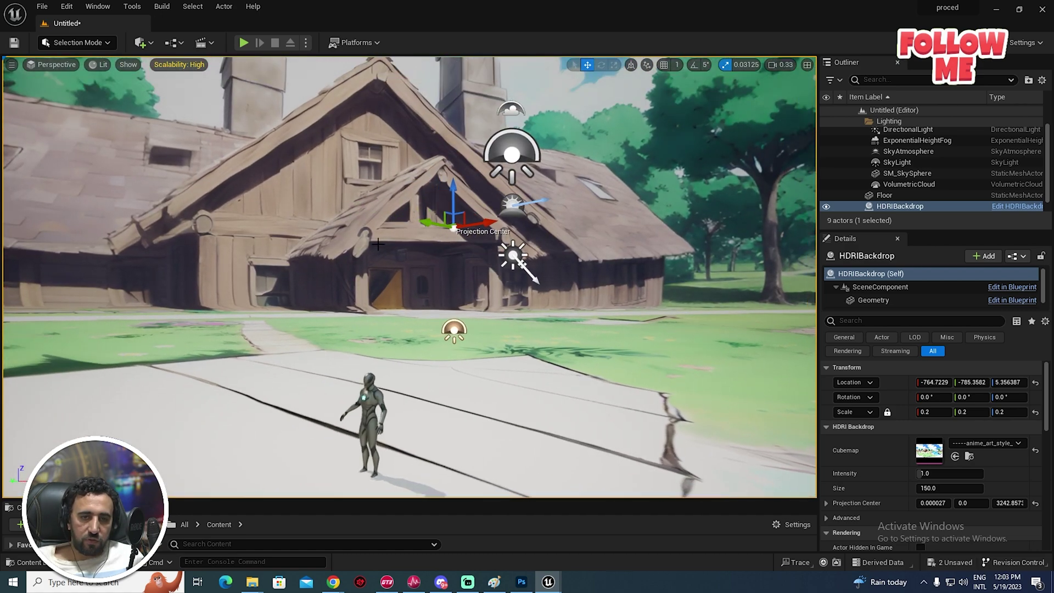
- Raise the backdrop's projection center to about 6303, reframe the mannequin, and start Play
{"action": "mouse_move", "coordinate": [456, 190]}
{"action": "left_mouse_down"}
{"action": "mouse_move", "coordinate": [456, 251]}
{"action": "mouse_move", "coordinate": [454, 149]}
{"action": "left_mouse_up"}
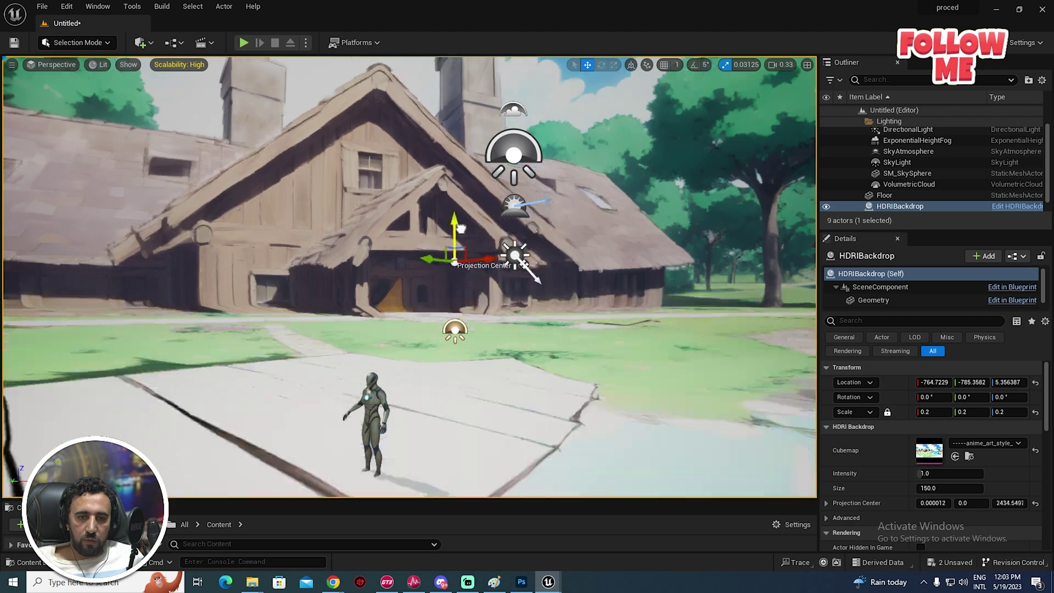
{"action": "right_click_drag", "start_coordinate": [454, 165], "coordinate": [247, 247]}
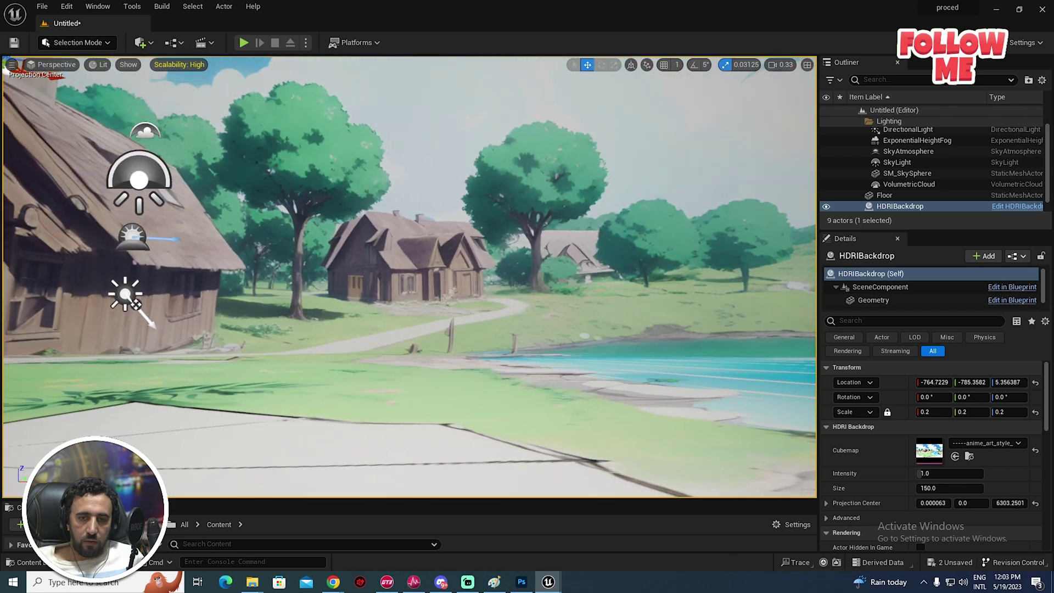
{"action": "right_click_drag", "start_coordinate": [428, 206], "coordinate": [428, 173]}
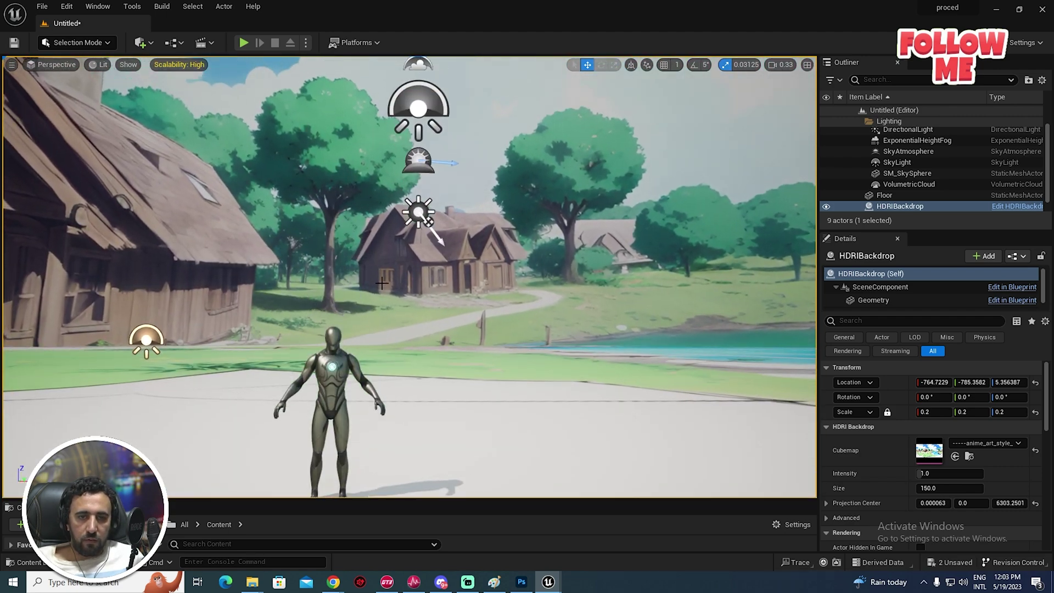
{"action": "mouse_move", "coordinate": [382, 282]}
{"action": "right_mouse_down"}
{"action": "mouse_move", "coordinate": [330, 206]}
{"action": "mouse_move", "coordinate": [412, 247]}
{"action": "right_mouse_up"}
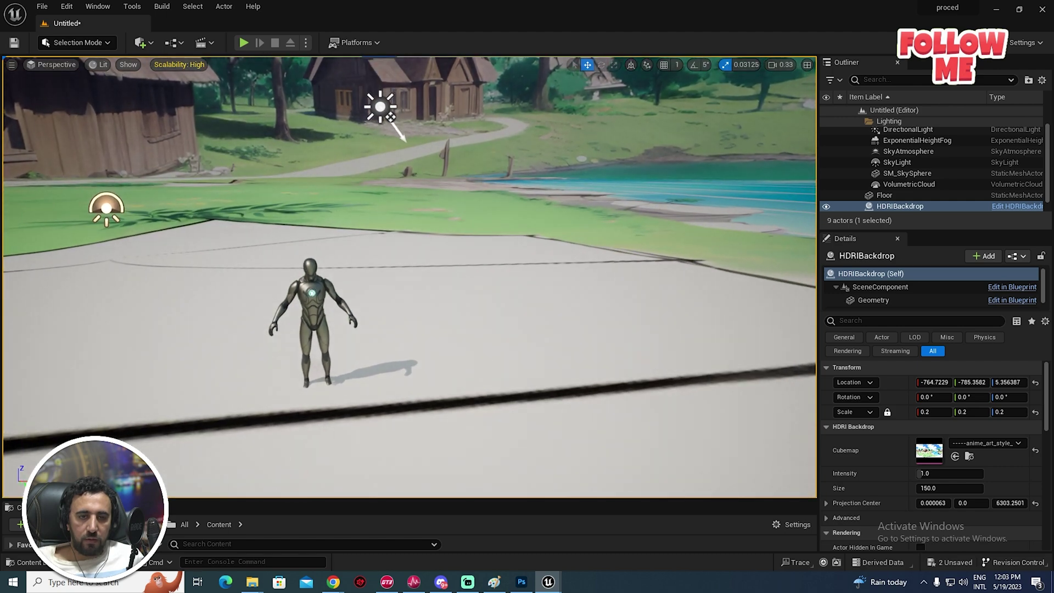
{"action": "left_click", "coordinate": [419, 376]}
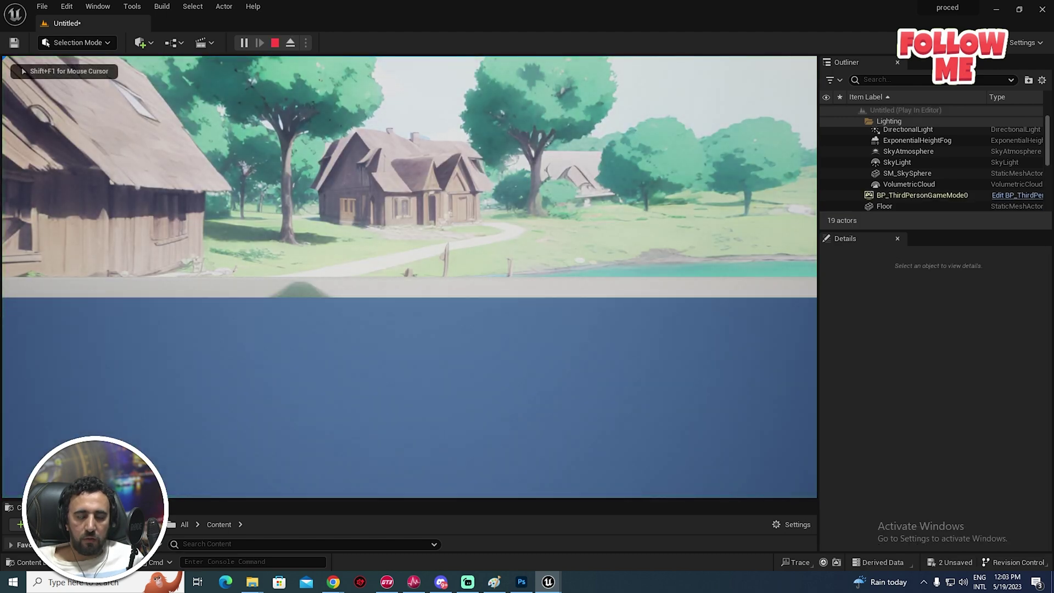
- Stop the current session and start a fresh play session
{"action": "key", "text": "Escape"}
{"action": "left_click", "coordinate": [243, 43]}
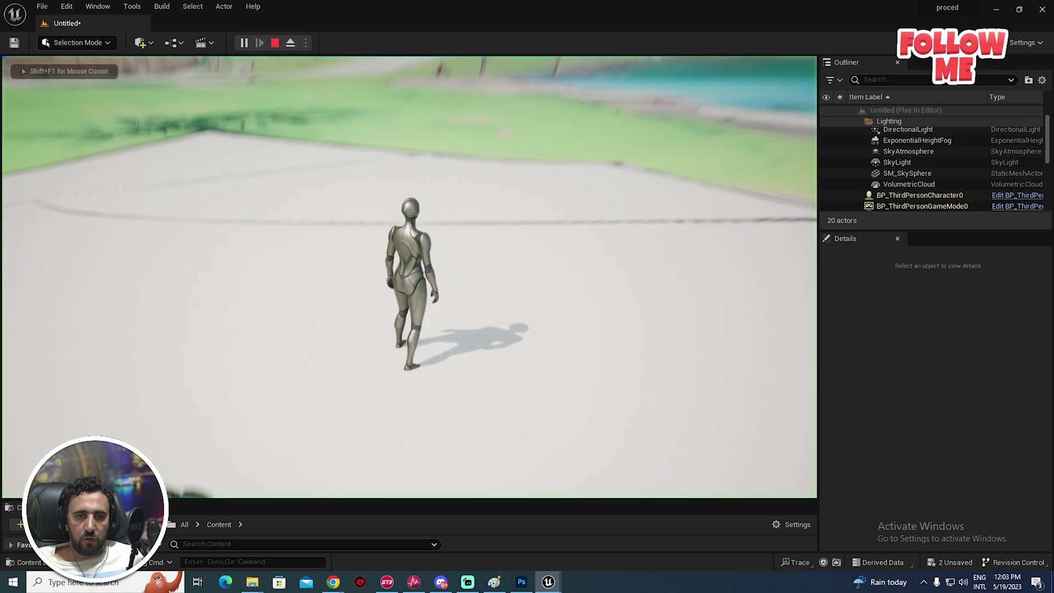